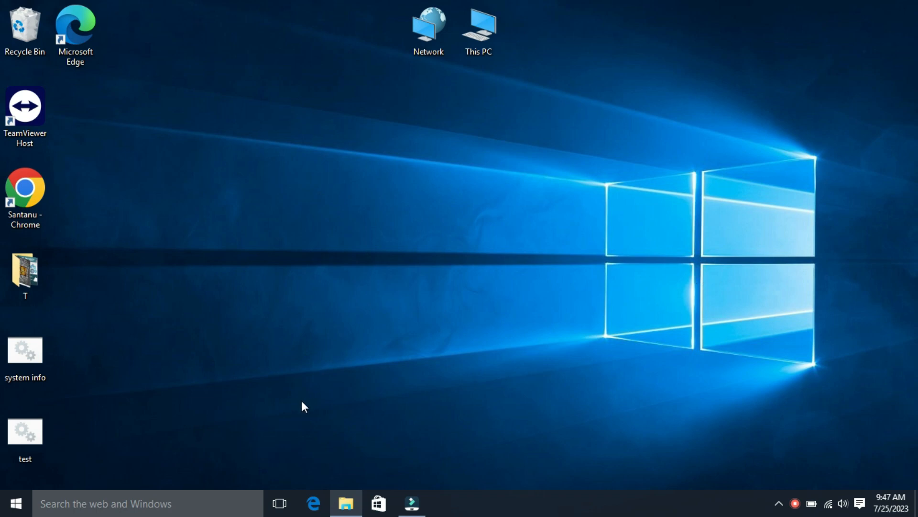
Open Device Manager and expand the Network adapters category
right_click(19, 502)
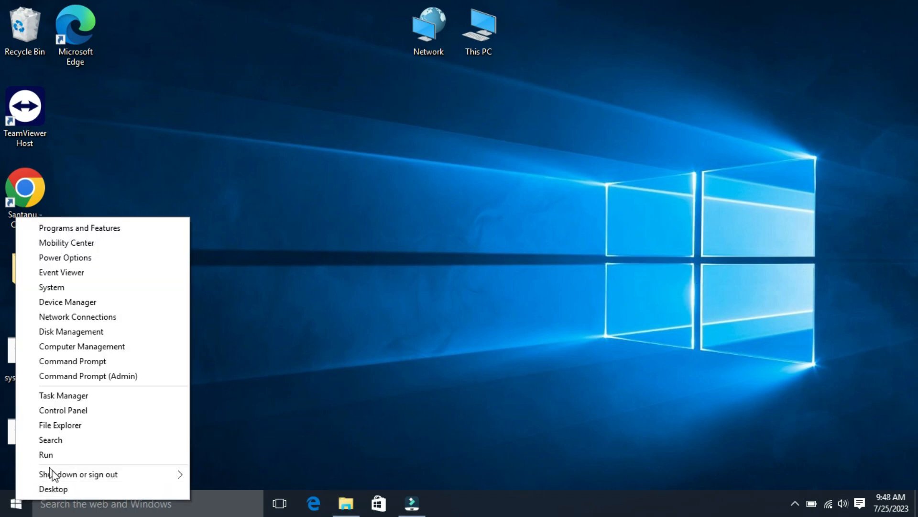
left_click(76, 302)
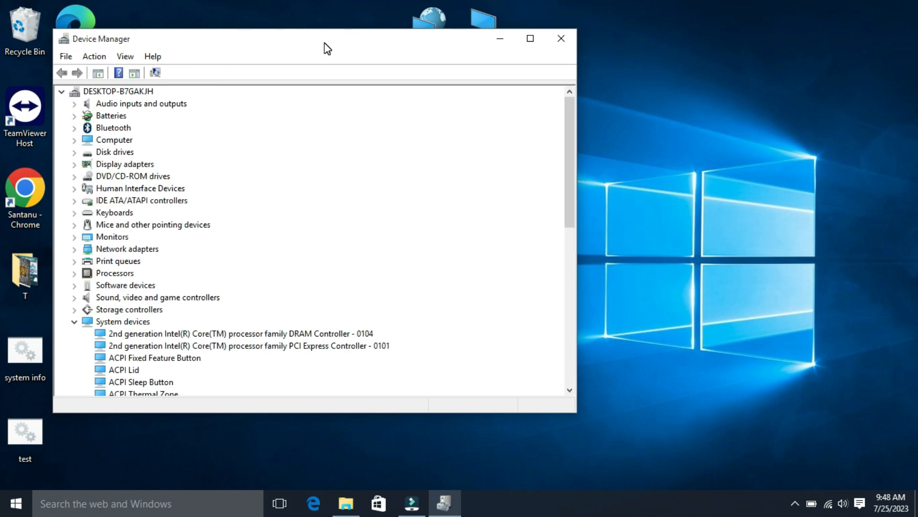
left_click_drag(324, 42, 421, 73)
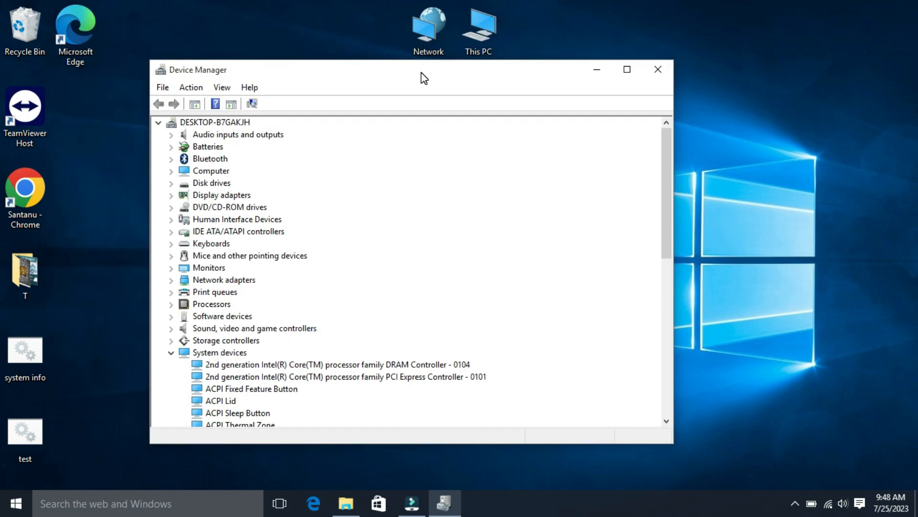
left_click(171, 281)
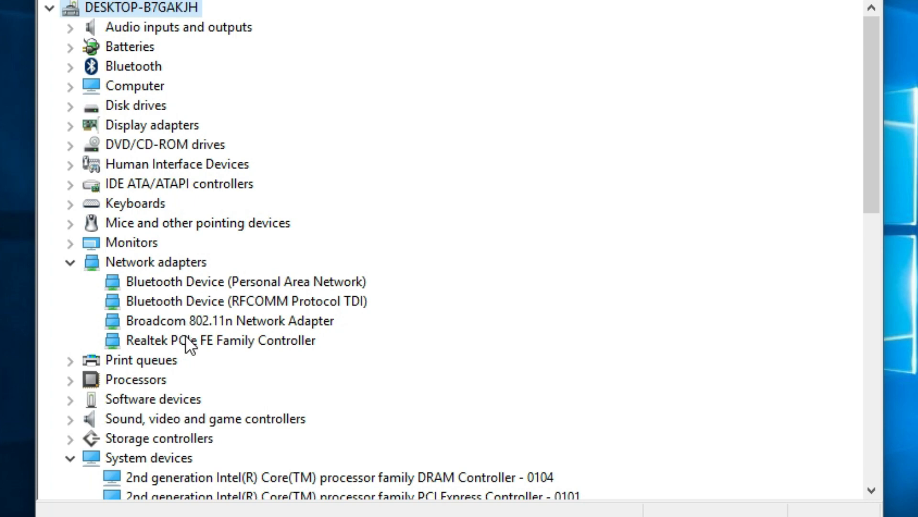
Search automatically for updated driver software for the Broadcom 802.11n Network Adapter, and close Device Manager
left_click(237, 321)
right_click(263, 322)
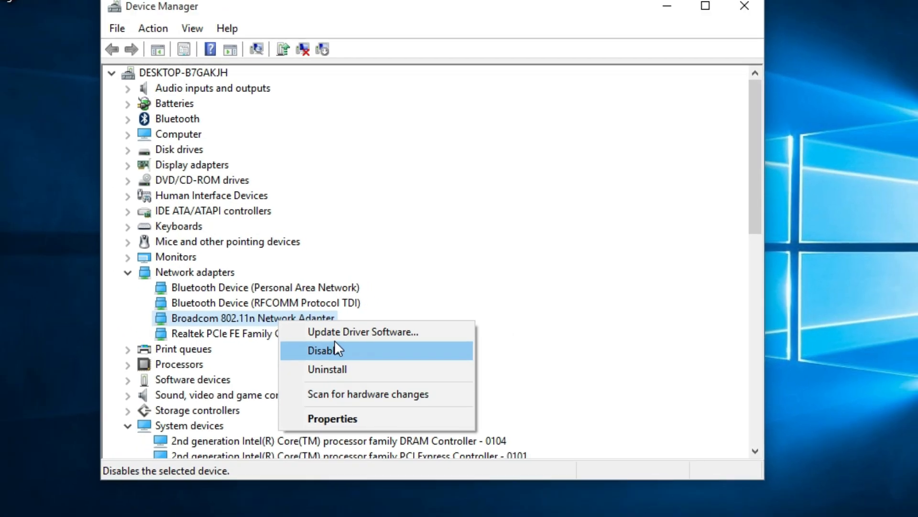
left_click(342, 331)
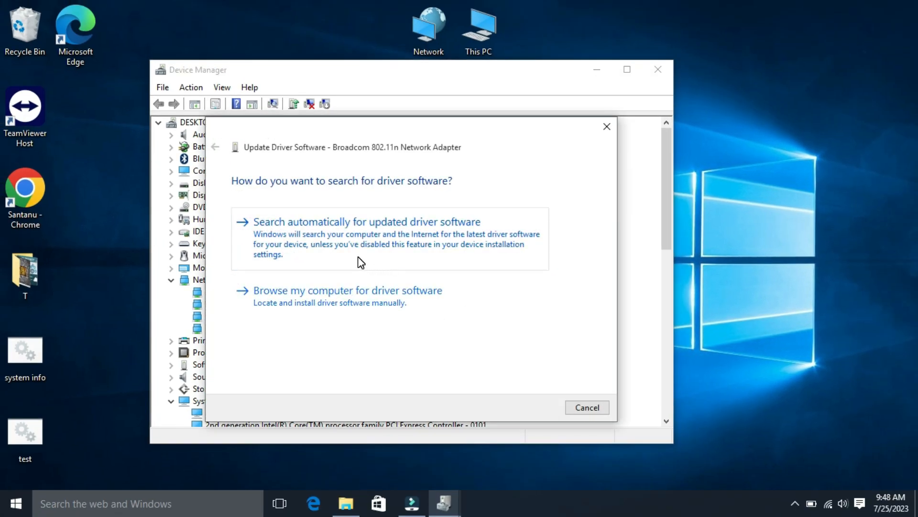
left_click(360, 231)
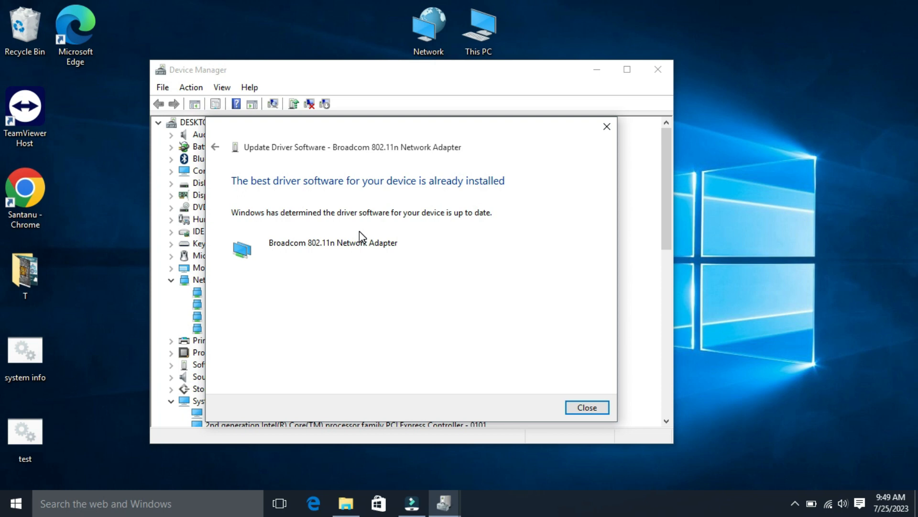
left_click(581, 409)
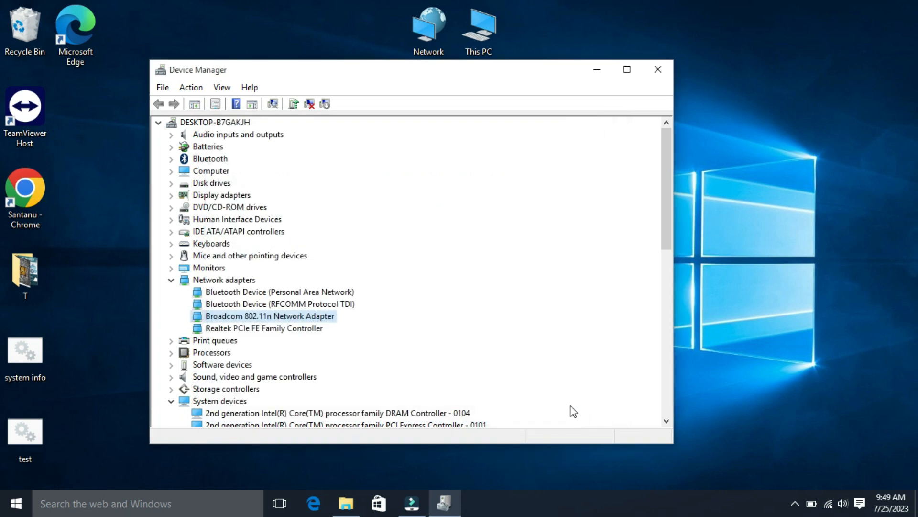
left_click(658, 70)
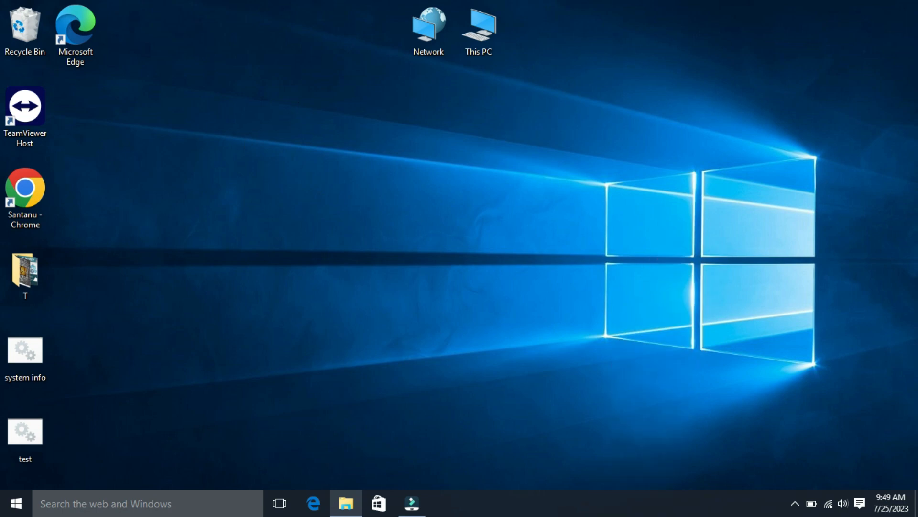
Open the advanced power settings of the Balanced power plan from Control Panel's Power Options
right_click(18, 498)
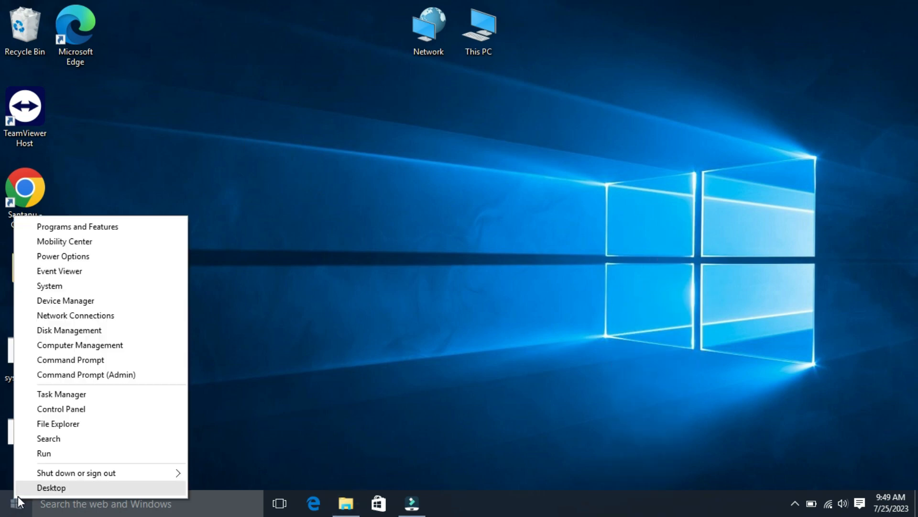
left_click(72, 410)
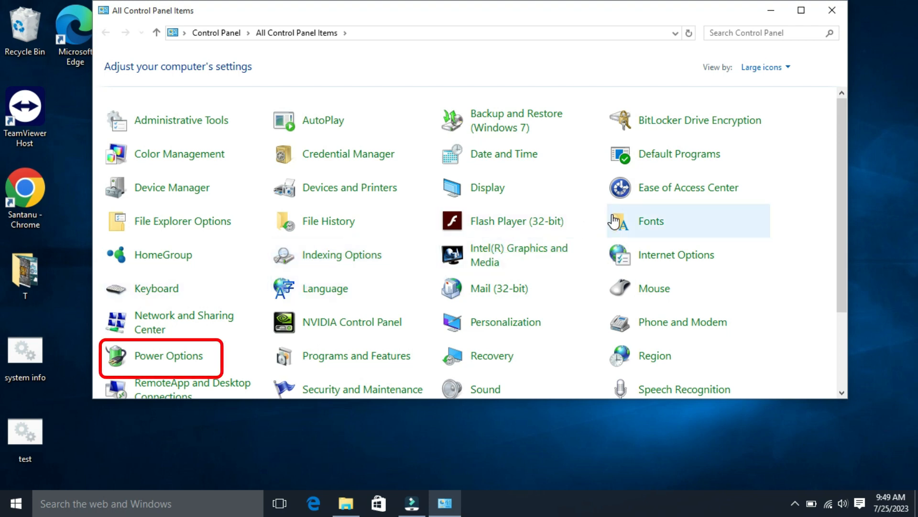
left_click(197, 354)
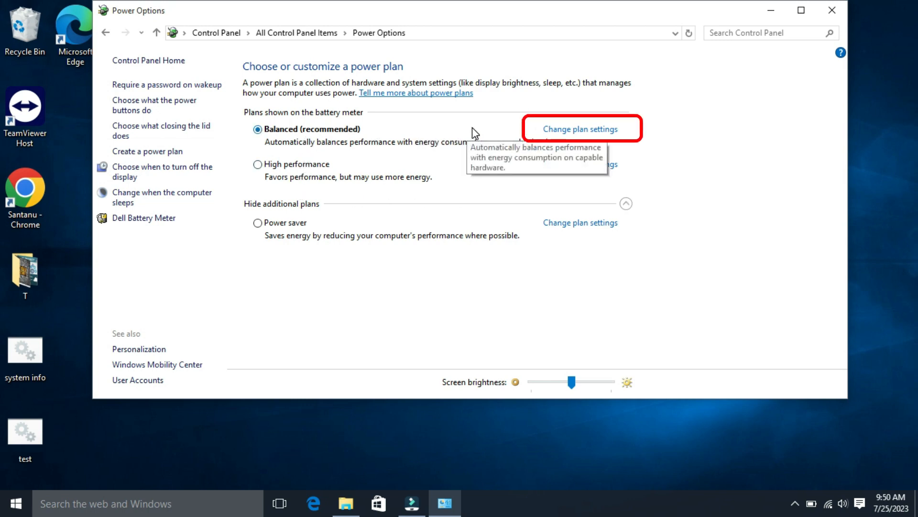
left_click(582, 131)
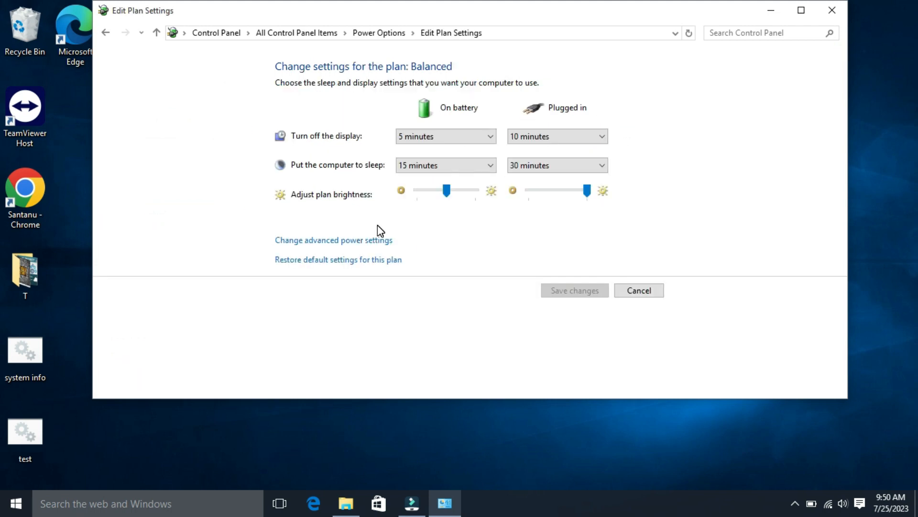
left_click(335, 242)
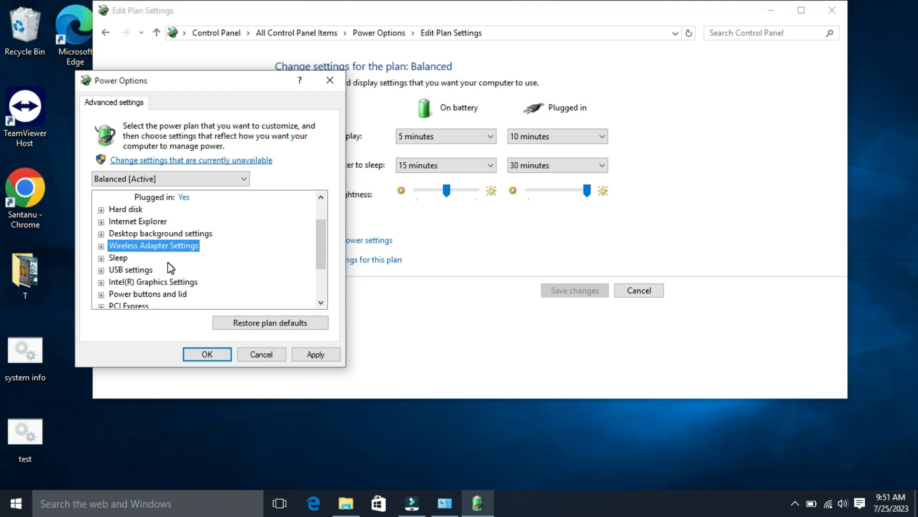
Set the wireless adapter's on-battery Power Saving Mode to Maximum Performance, apply it, and close the power settings
left_click(101, 247)
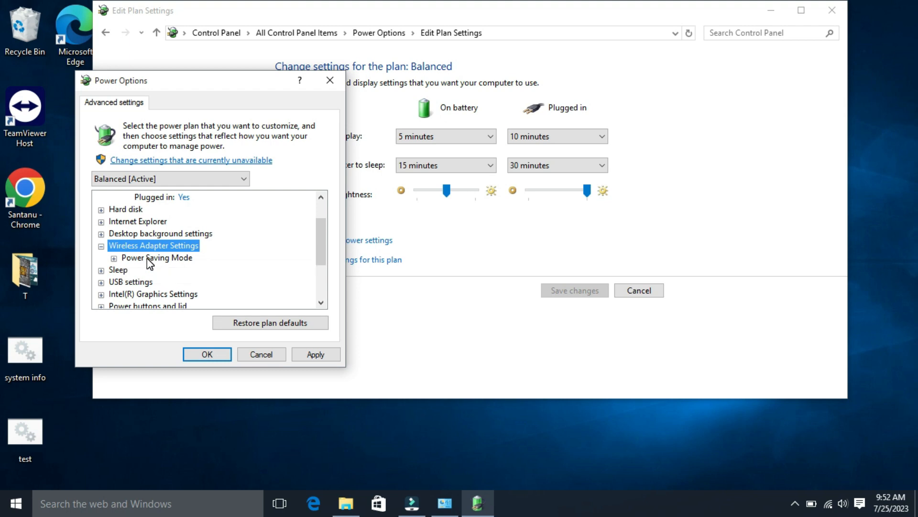
left_click(114, 259)
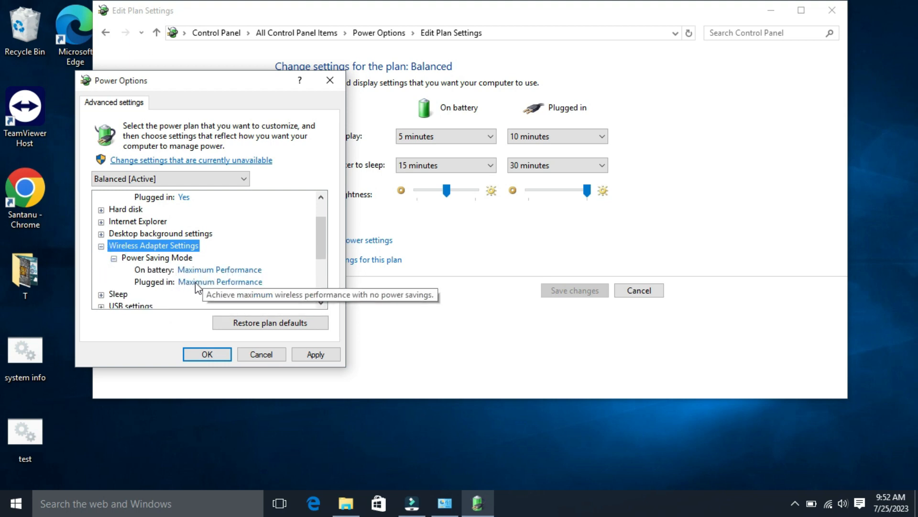
left_click(247, 268)
left_click(245, 269)
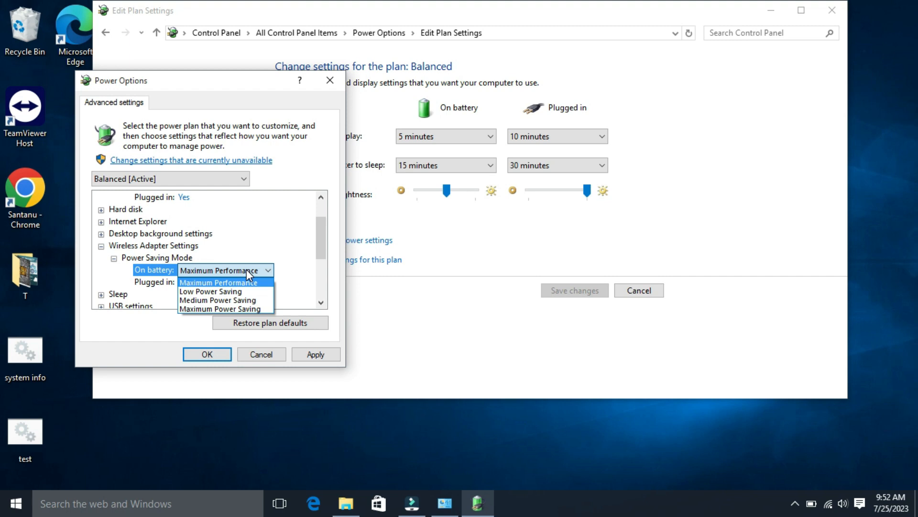
left_click(246, 269)
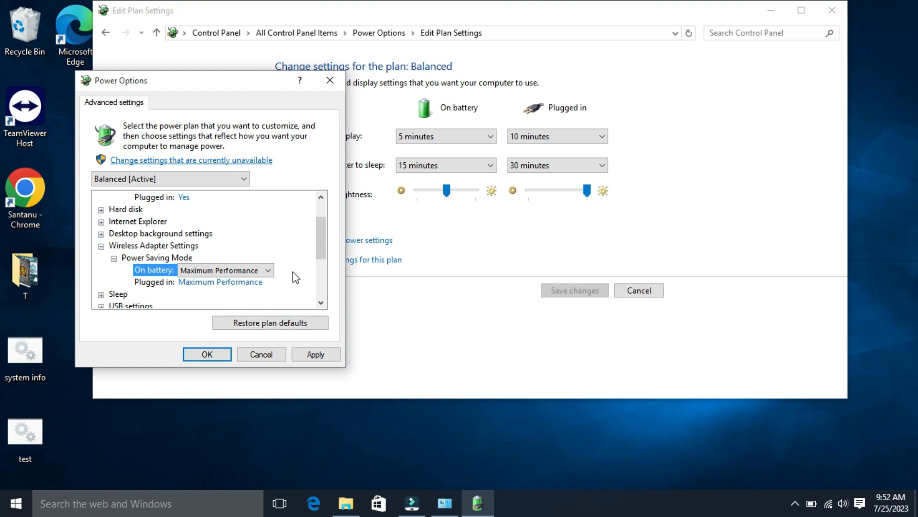
left_click(313, 353)
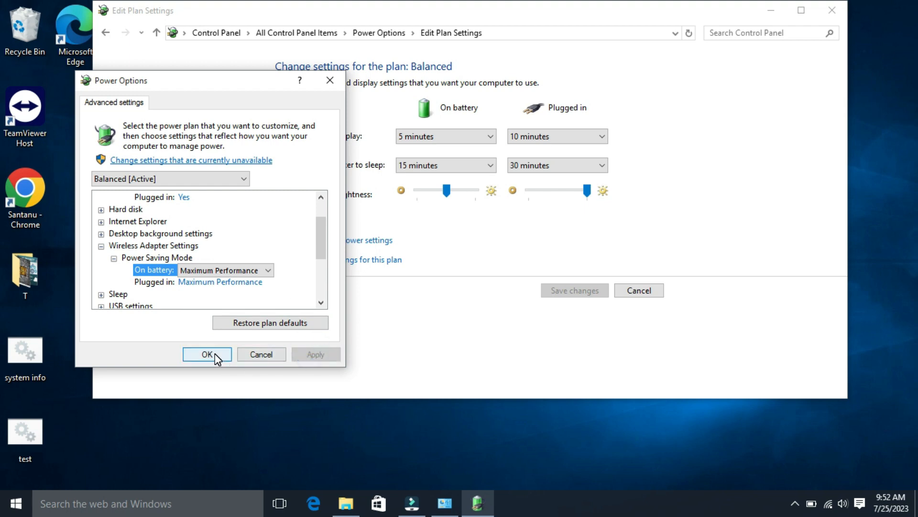
left_click(214, 353)
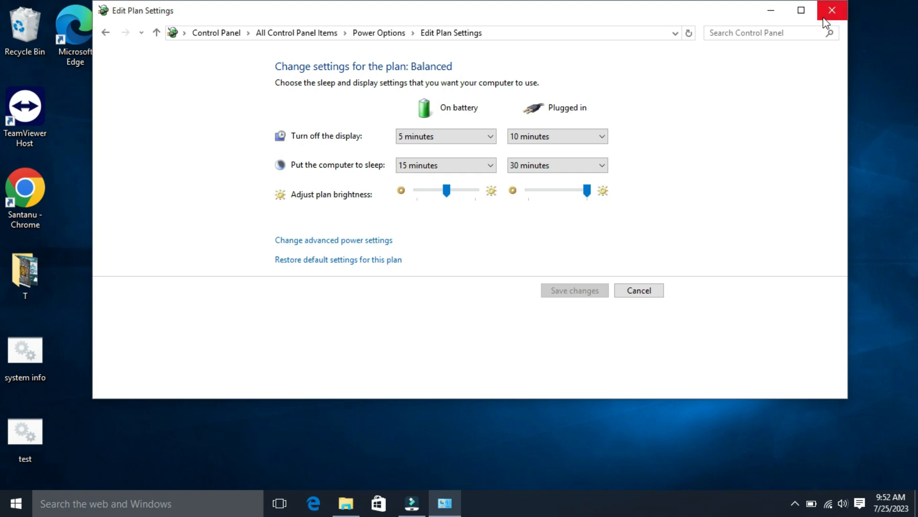
left_click(834, 9)
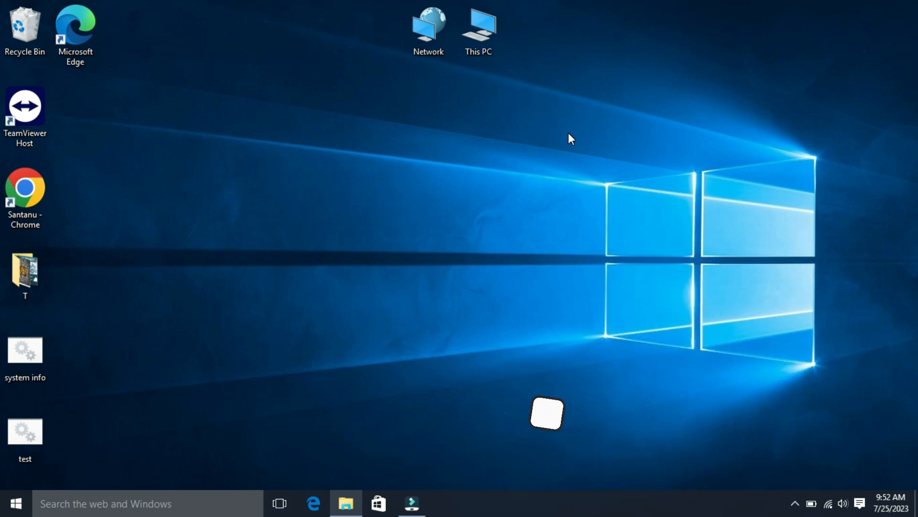
Open Network Connections by running ncpa.cpl
key("super+r")
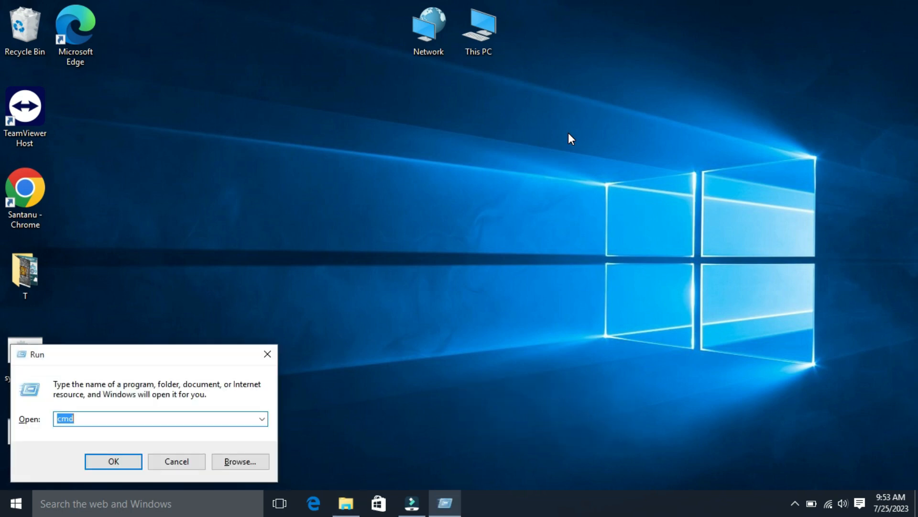
type("ncpa")
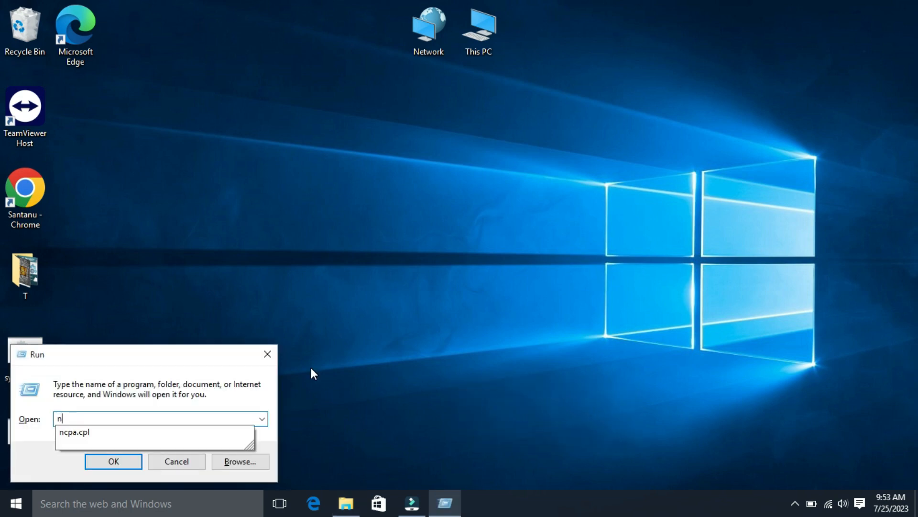
type(".cpl")
key("Return")
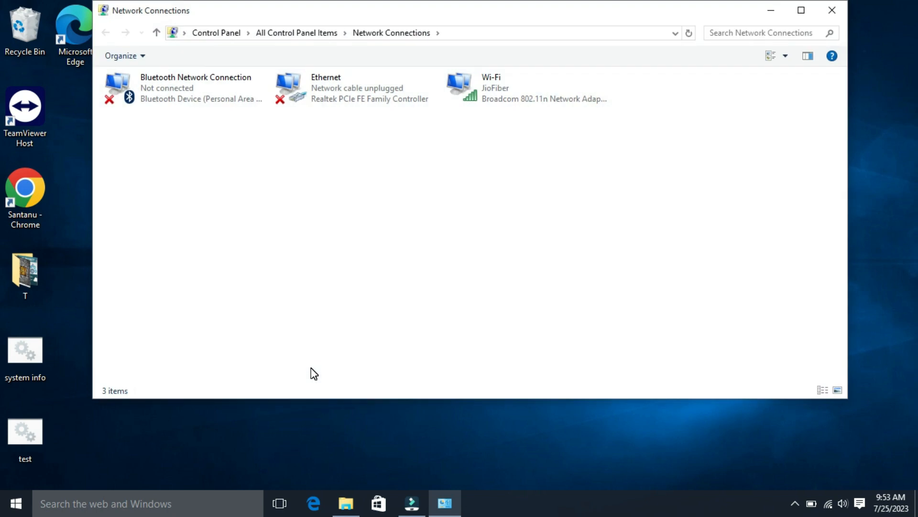
In the Wi-Fi adapter's power management, accept "Allow the computer to turn off this device to save power" unticked, and close Network Connections
right_click(499, 90)
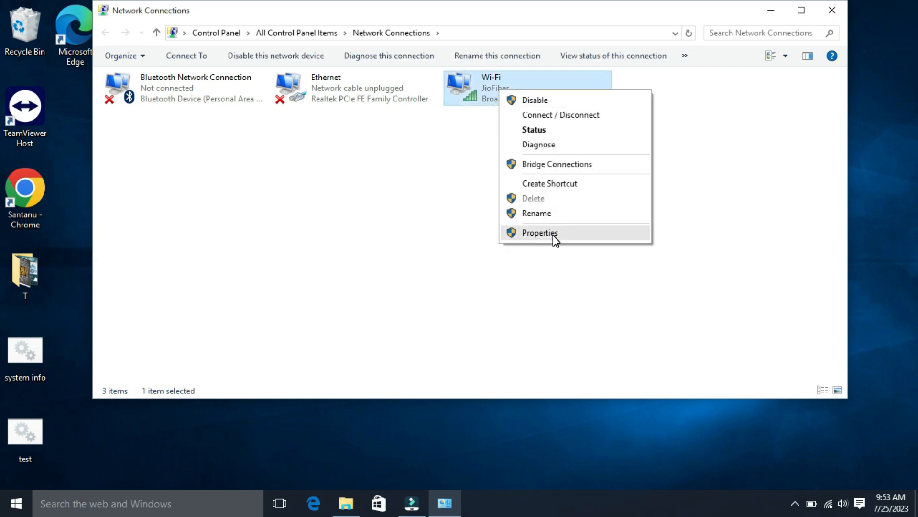
left_click(540, 232)
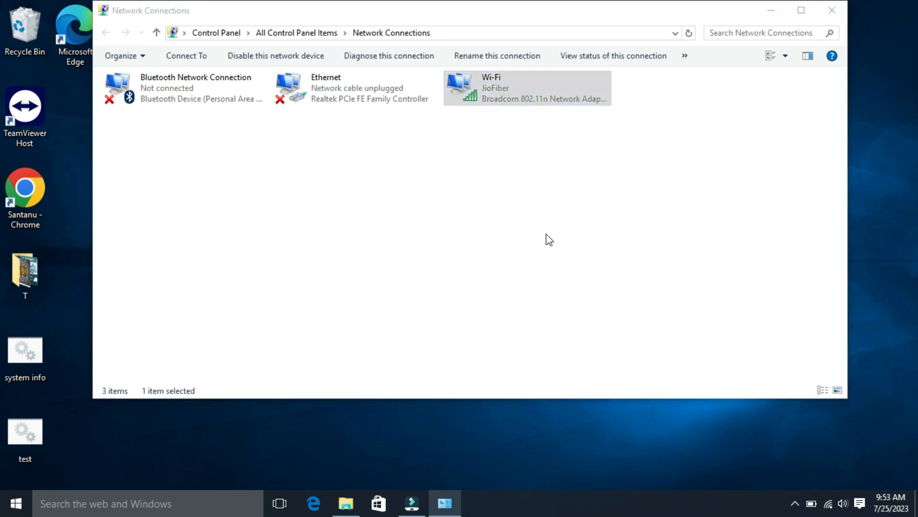
left_click_drag(271, 71, 429, 51)
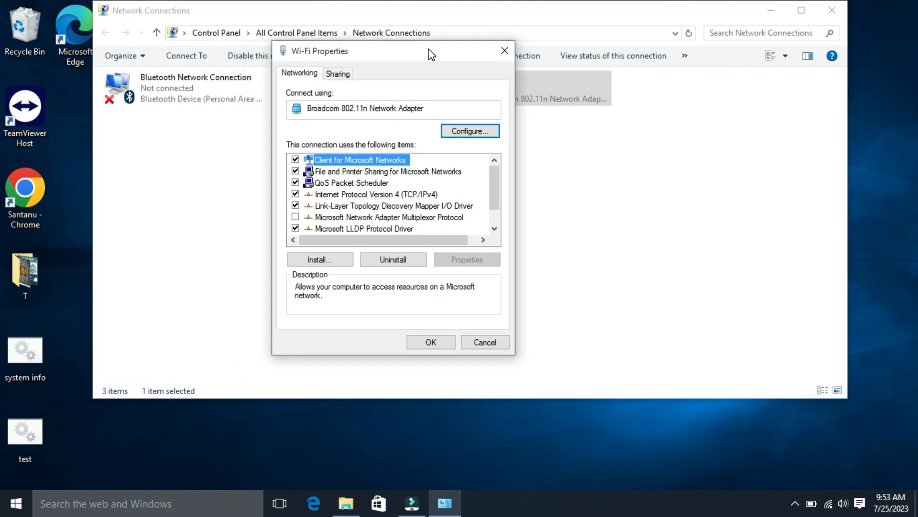
left_click(470, 131)
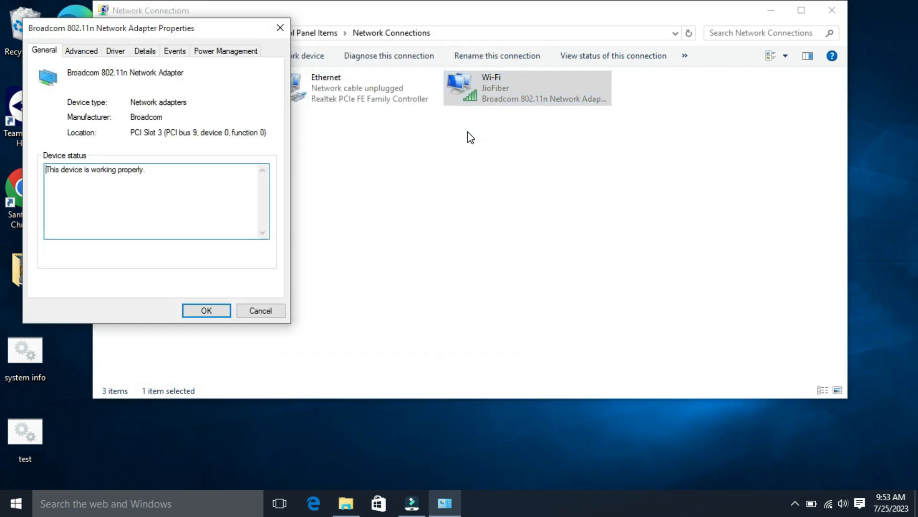
left_click_drag(178, 32, 335, 47)
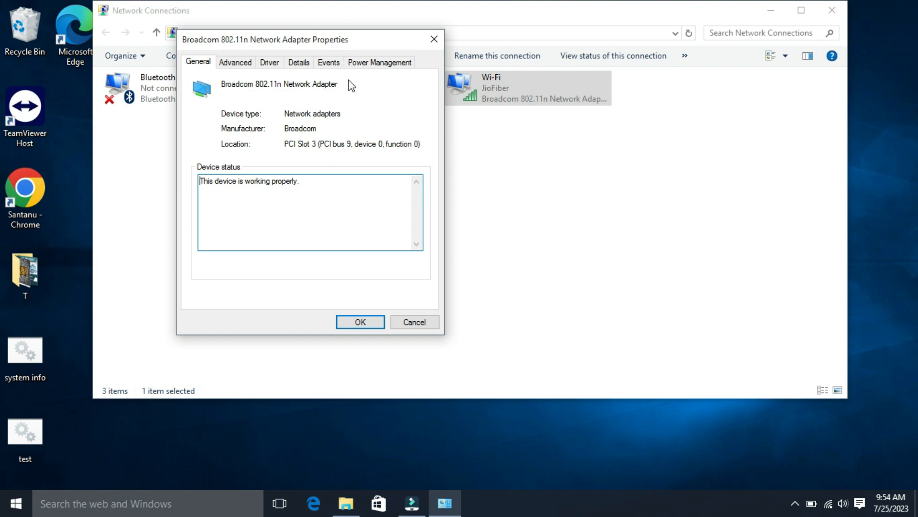
left_click(380, 65)
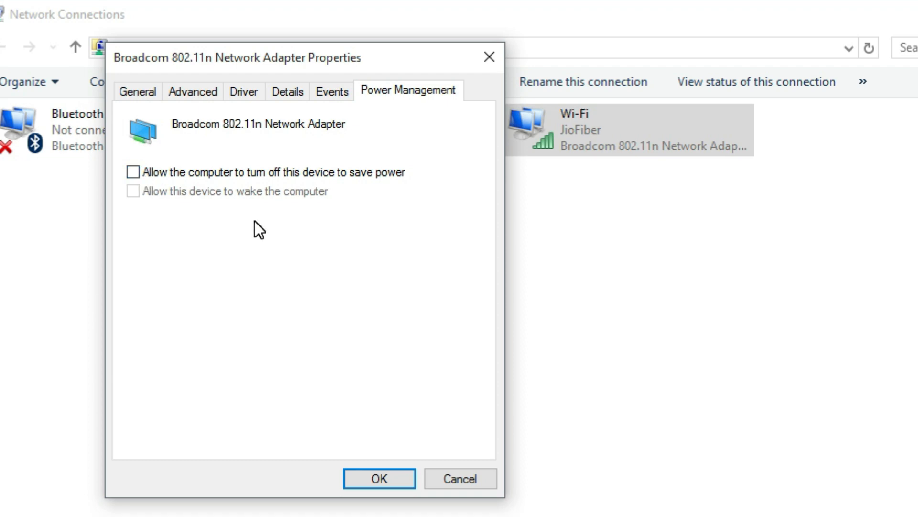
left_click(379, 481)
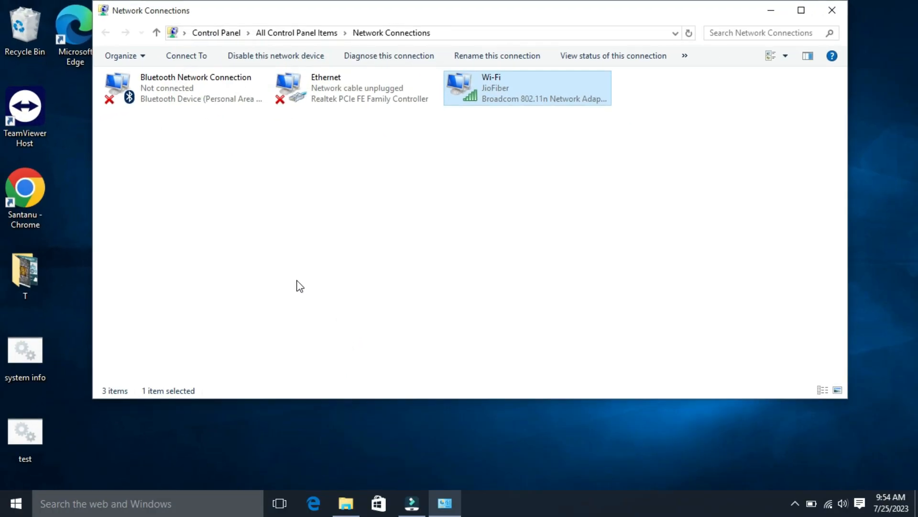
left_click(831, 11)
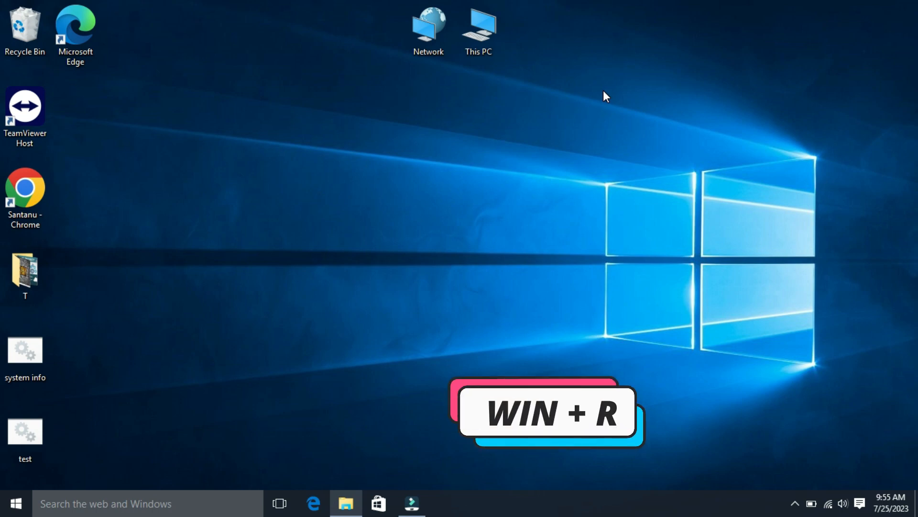
Run ncpa.cpl to open Network Connections and show the Wi-Fi adapter's advanced configuration properties
key("super+r")
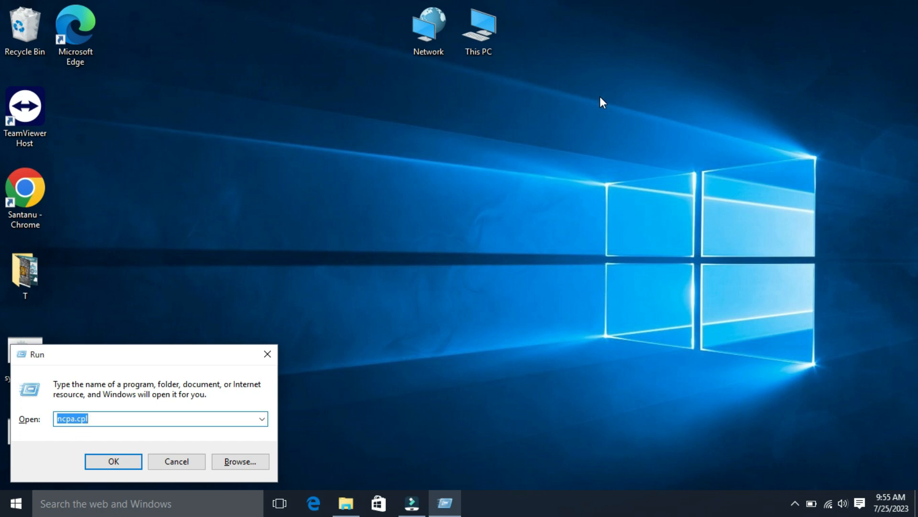
left_click(120, 460)
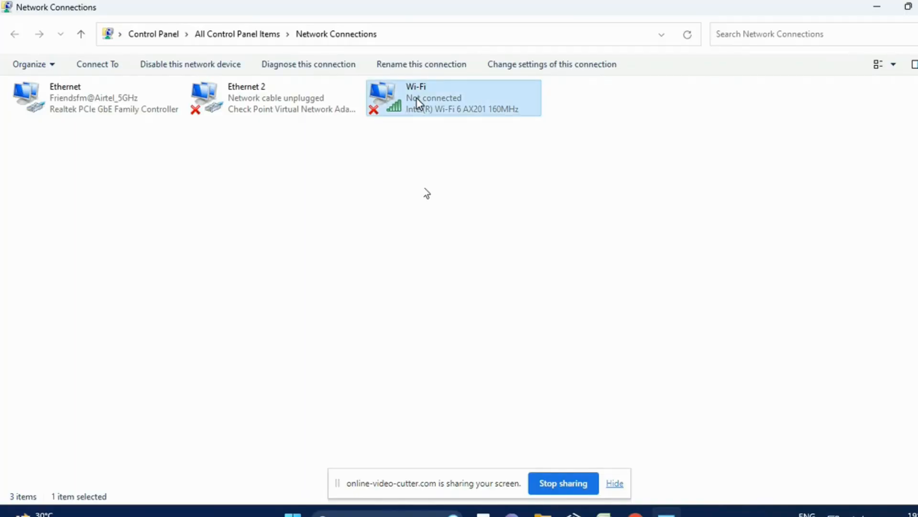
right_click(417, 98)
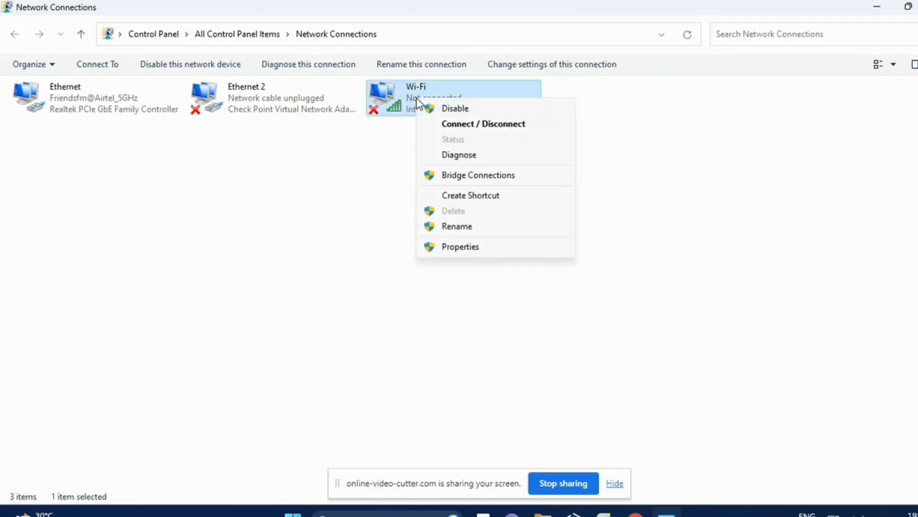
left_click(455, 247)
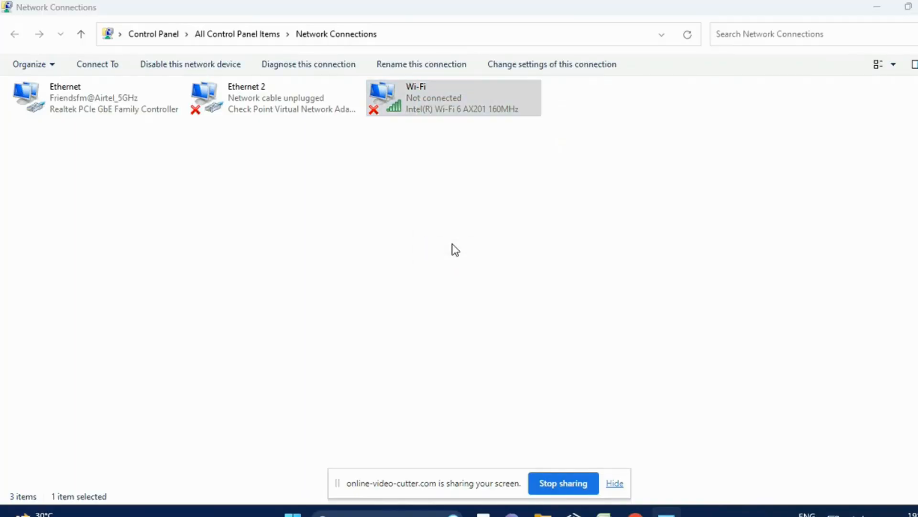
left_click_drag(177, 82, 472, 136)
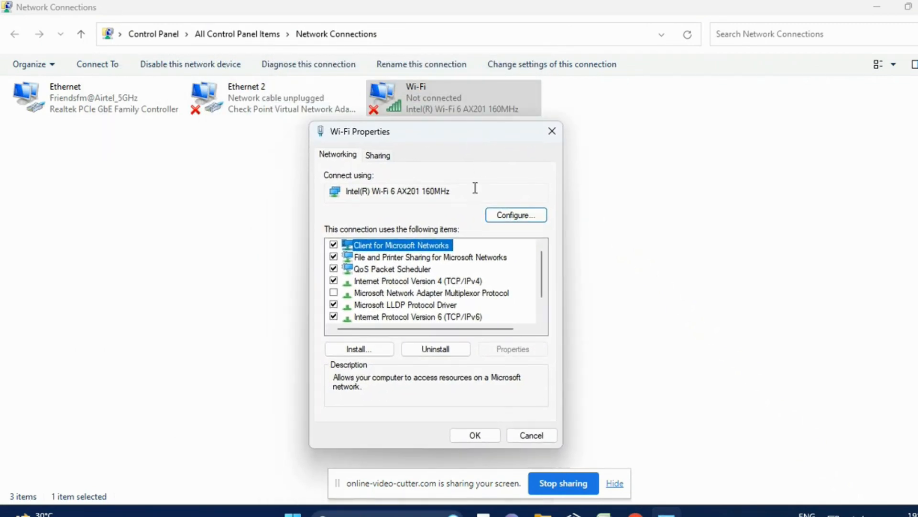
left_click(511, 220)
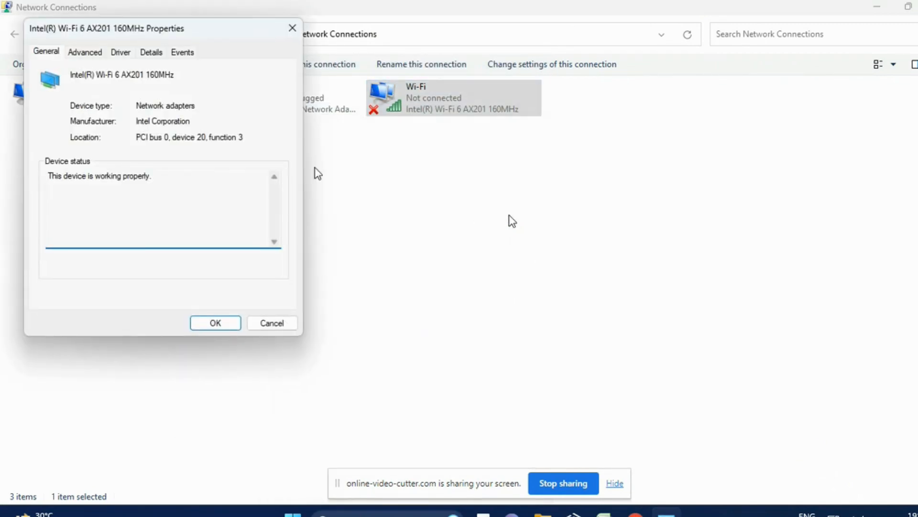
left_click_drag(207, 31, 478, 138)
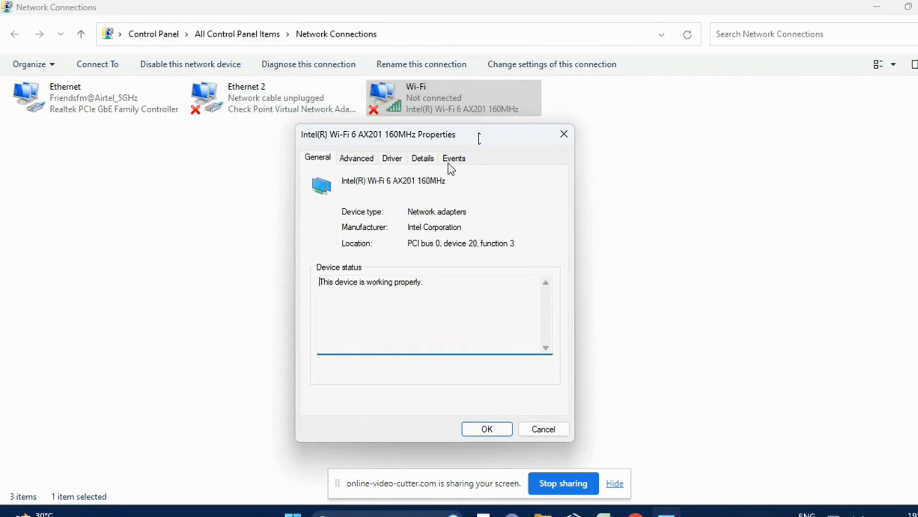
left_click(357, 159)
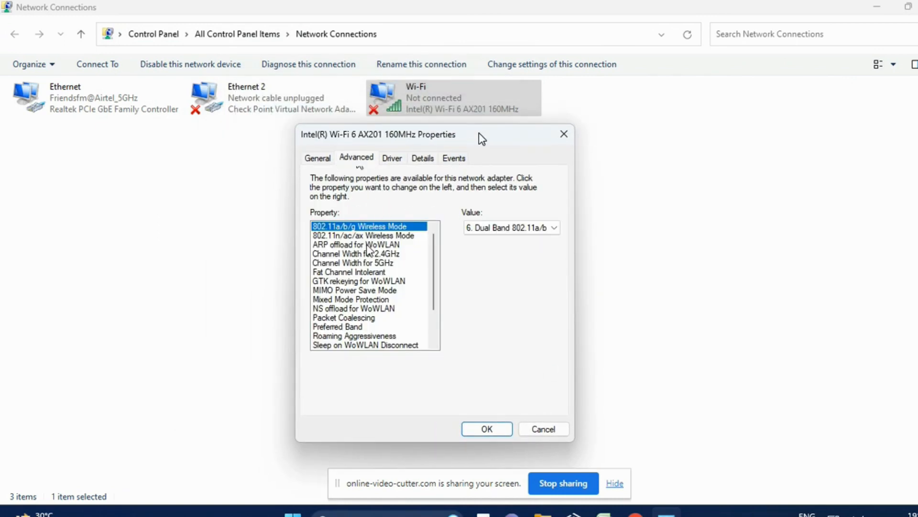
Set the Wi-Fi adapter's Fat Channel Intolerant property to Enabled
scroll(368, 249, "down", 1)
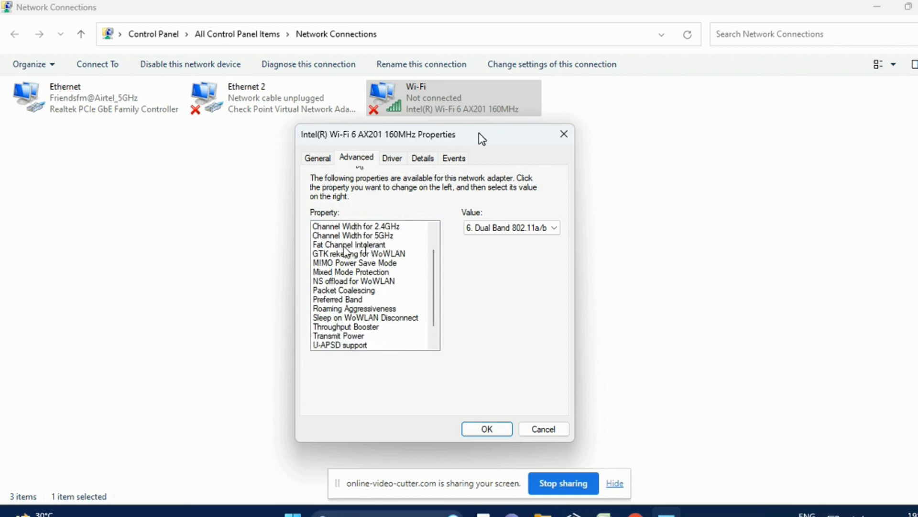
left_click(346, 245)
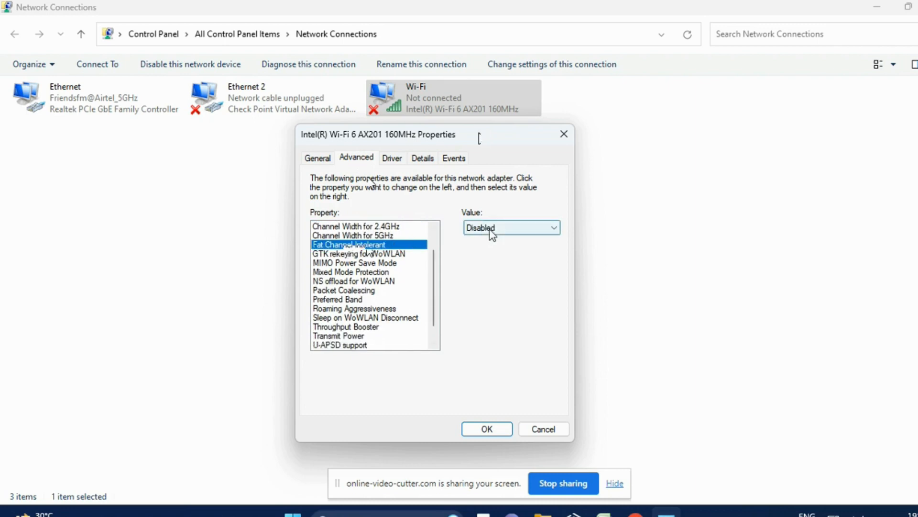
left_click(513, 231)
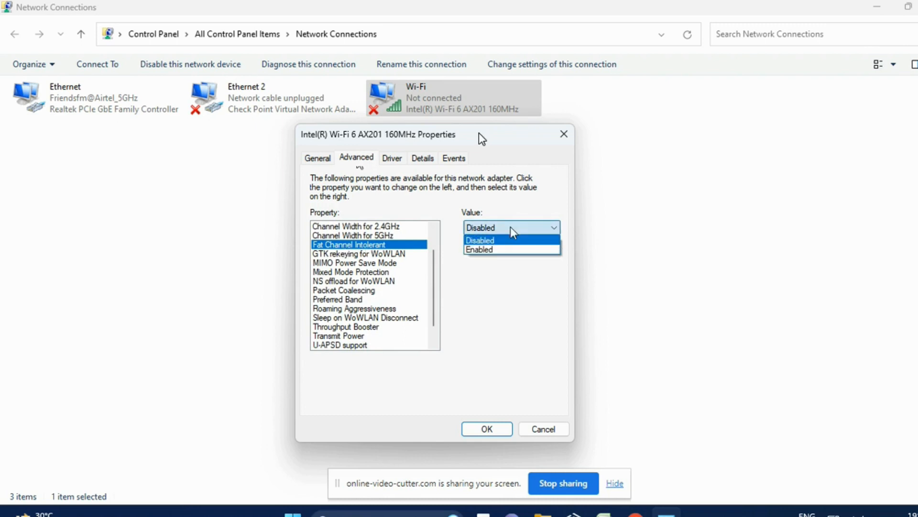
left_click(502, 251)
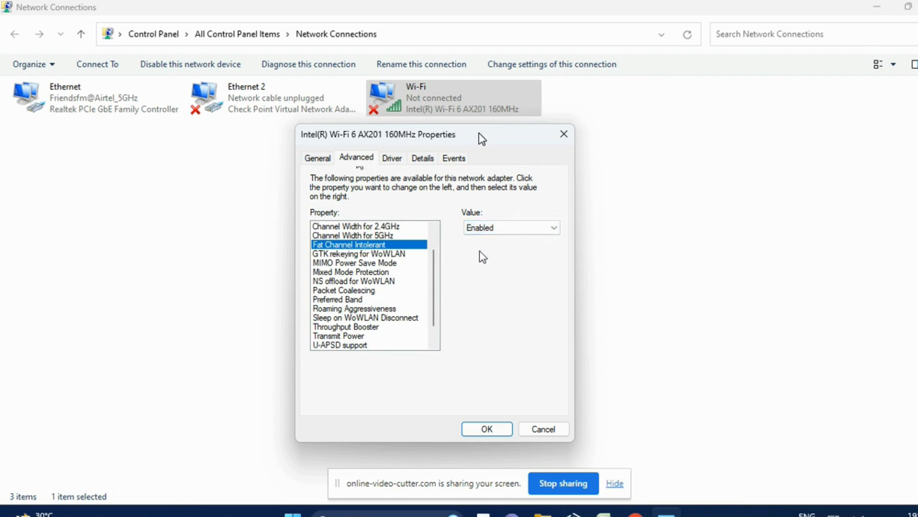
Check the MIMO Power Save Mode property and set the adapter's Roaming Aggressiveness to 2. Medium-low
left_click(361, 264)
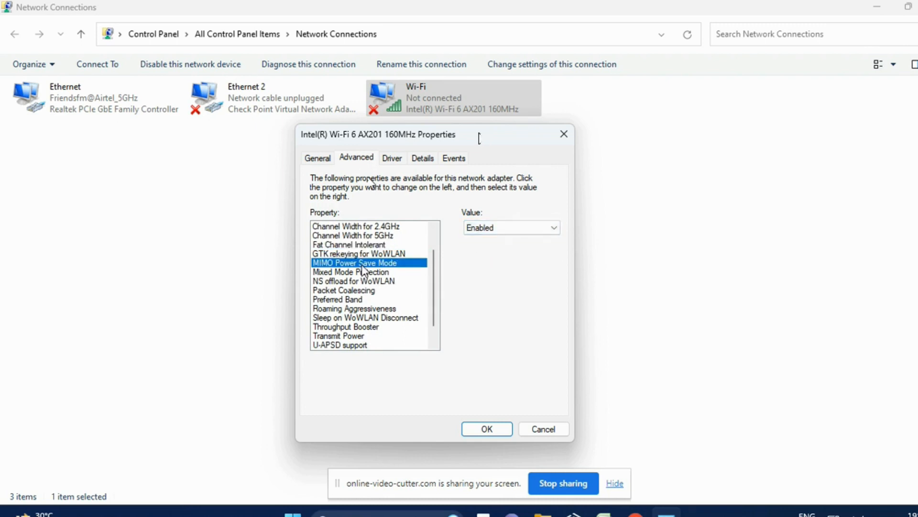
scroll(362, 269, "down", 1)
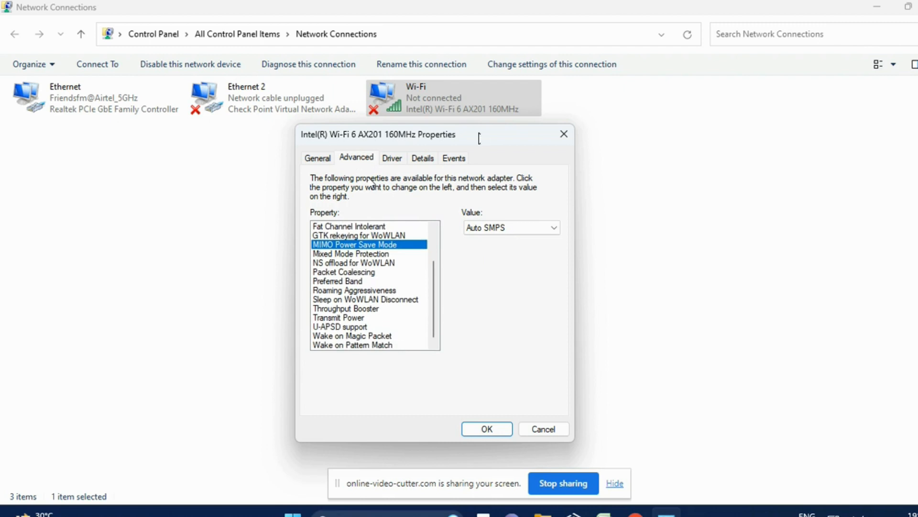
left_click(358, 291)
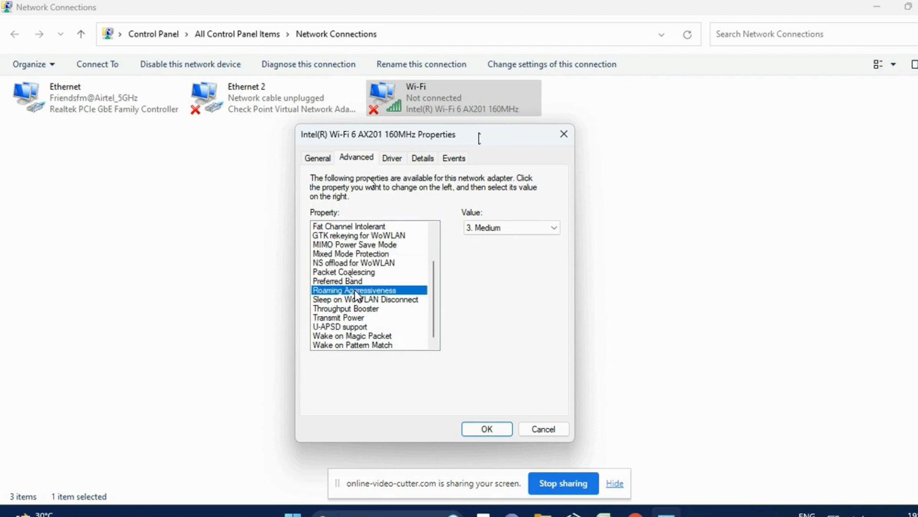
left_click(527, 232)
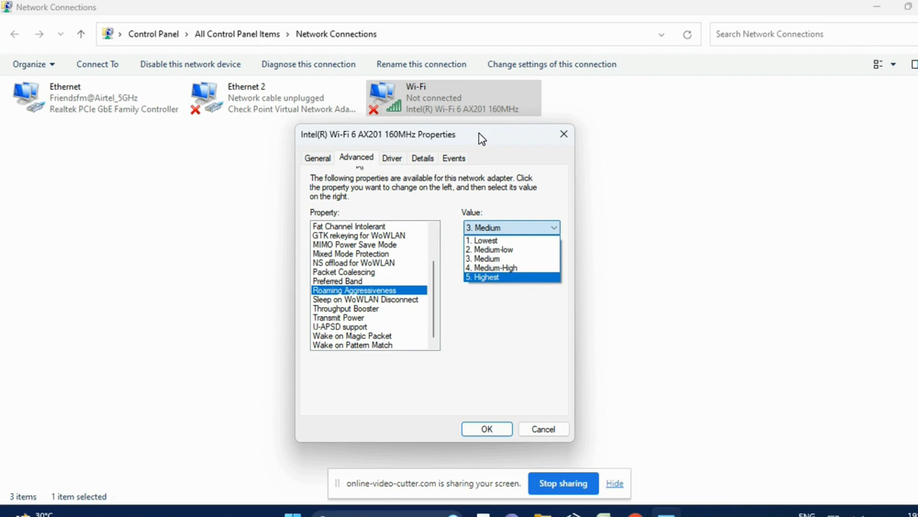
left_click(501, 250)
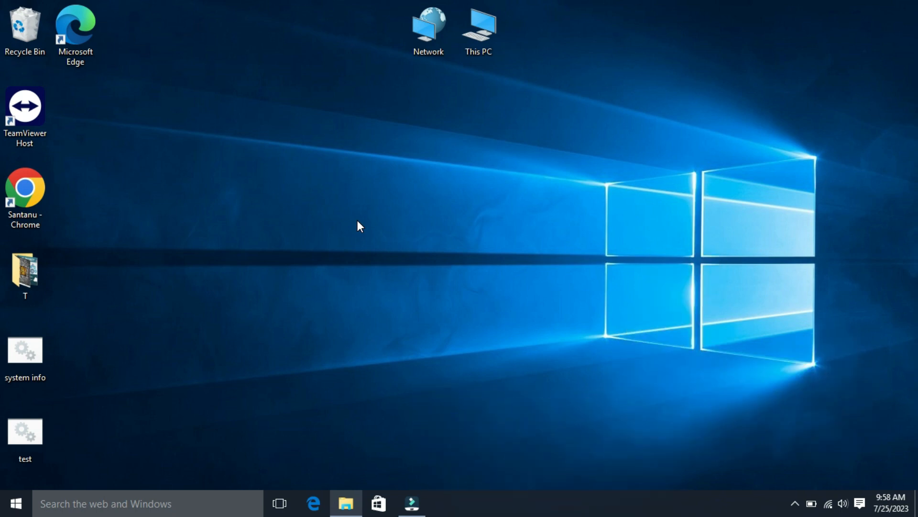
Open the Background apps page in the Windows privacy settings and look through the apps allowed to run in the background
left_click(16, 506)
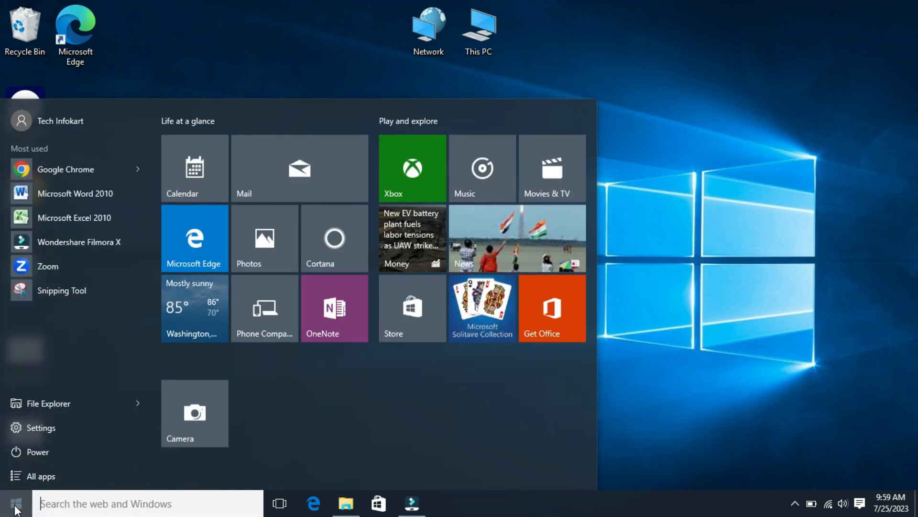
left_click(41, 427)
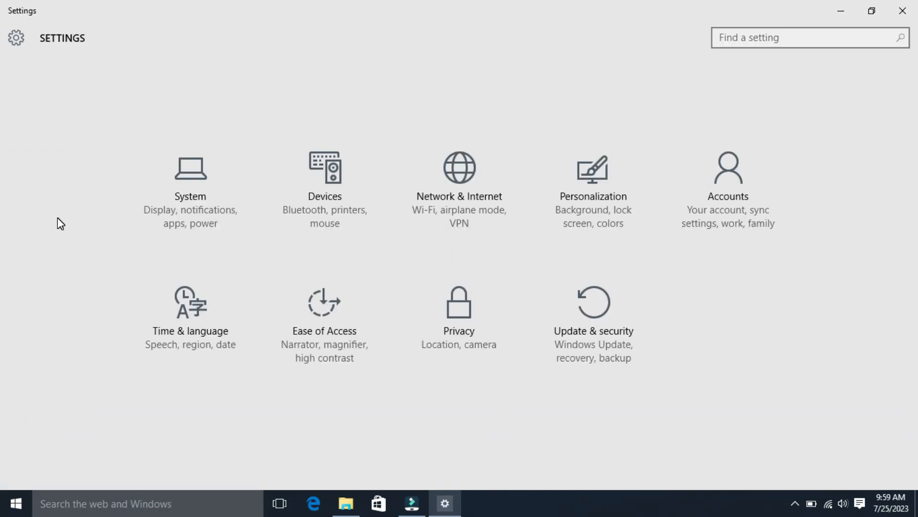
left_click(455, 314)
scroll(83, 217, "down", 1)
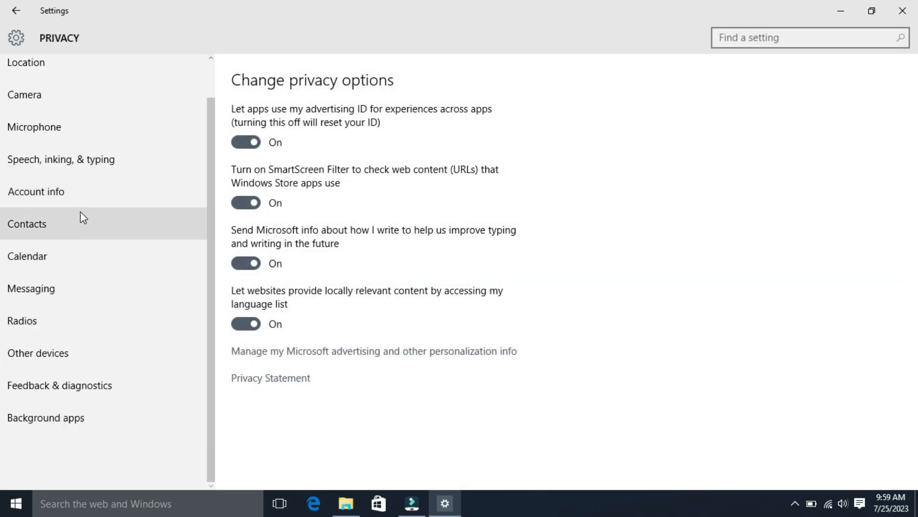
left_click(46, 418)
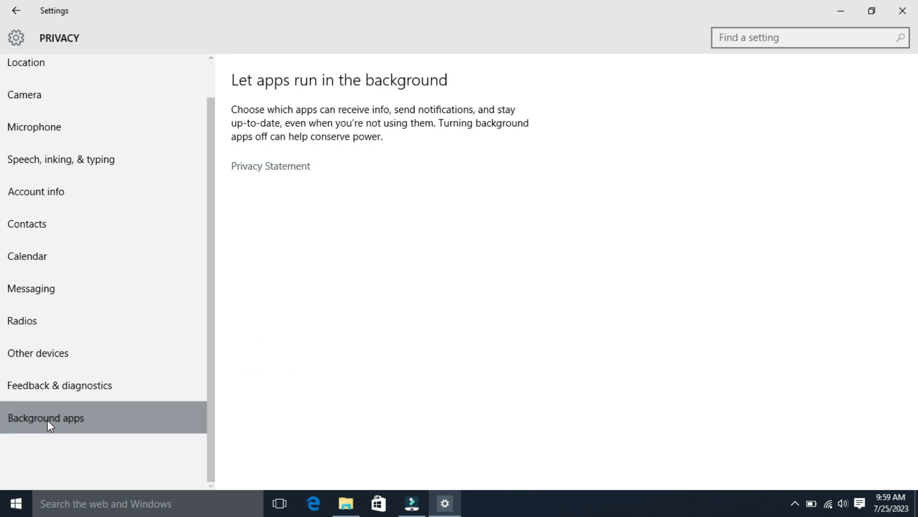
scroll(375, 257, "down", 5)
scroll(378, 261, "up", 4)
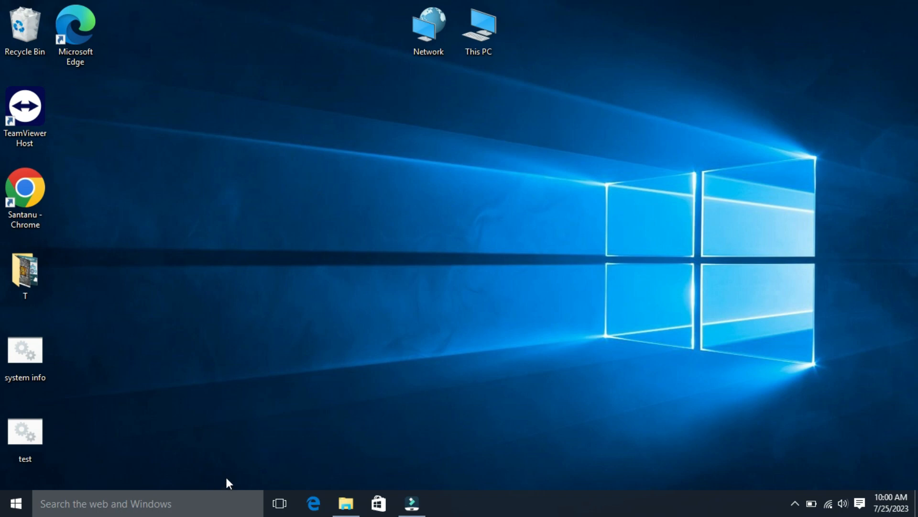
Open the advanced options of Windows Update in the Update & security settings
left_click(16, 503)
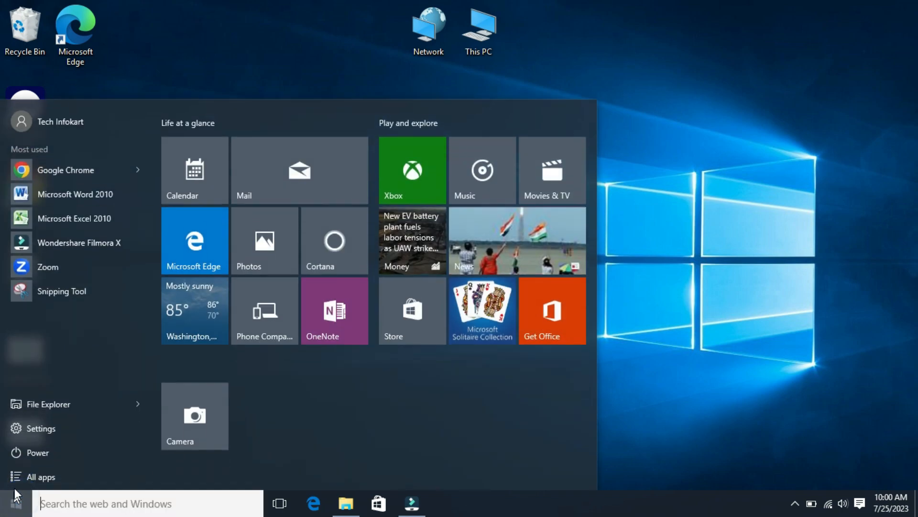
left_click(40, 430)
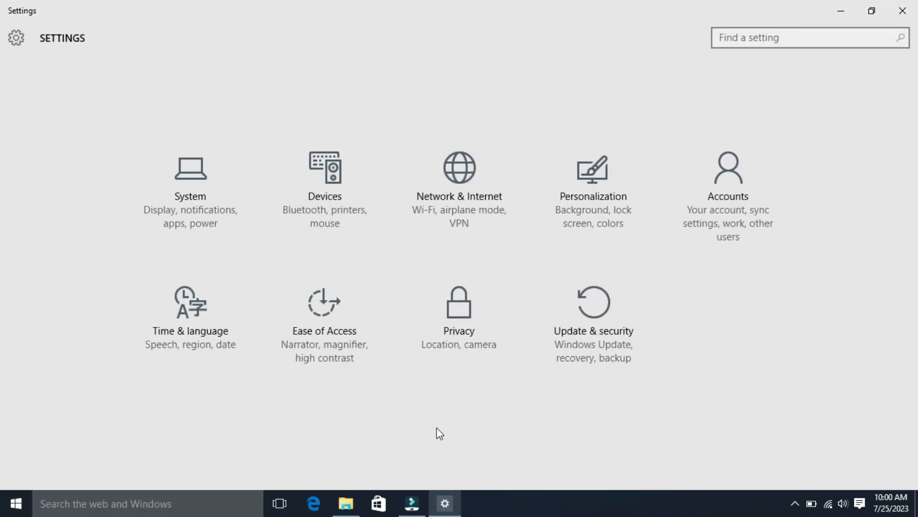
left_click(588, 325)
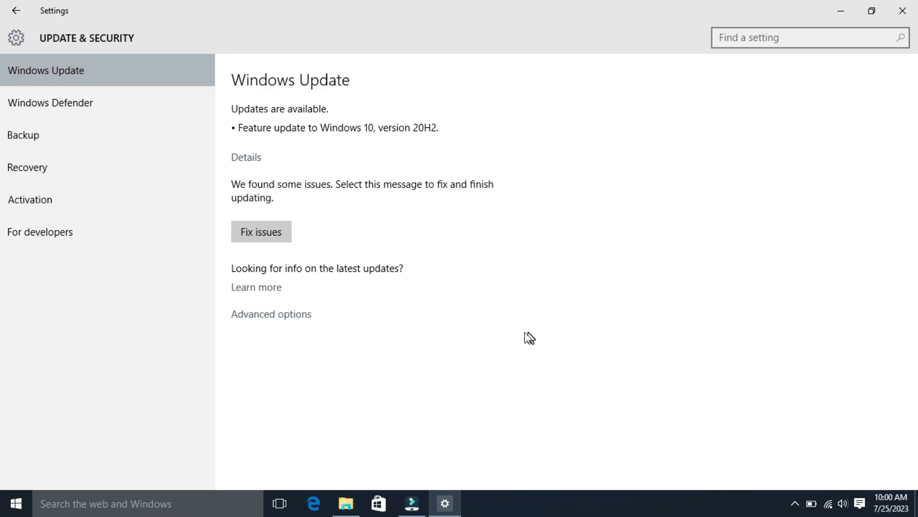
left_click(59, 78)
left_click(267, 317)
scroll(191, 274, "down", 2)
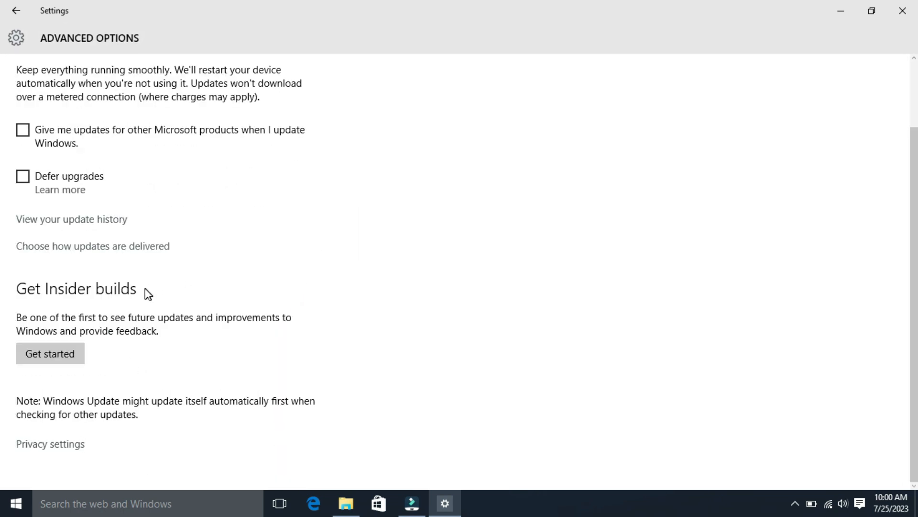
In "Choose how updates are delivered", turn off updates from more than one place and close Settings
left_click(110, 246)
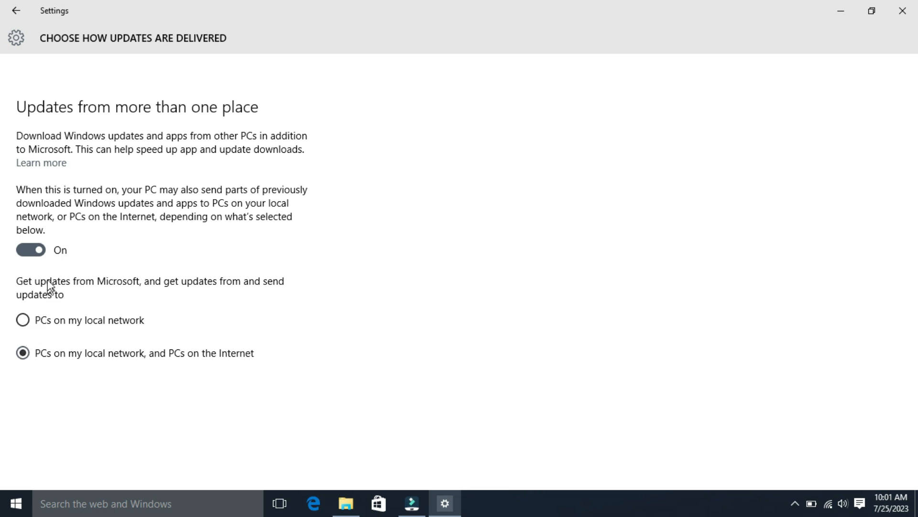
left_click(31, 252)
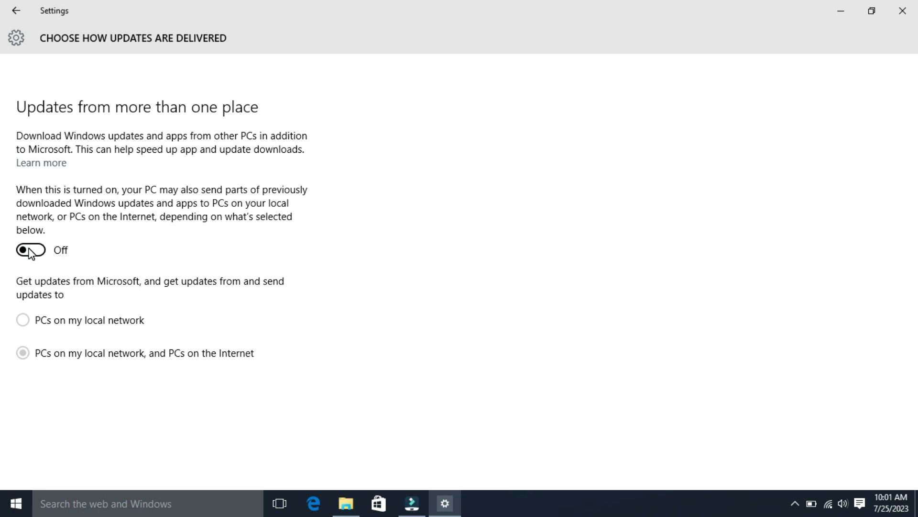
left_click(901, 14)
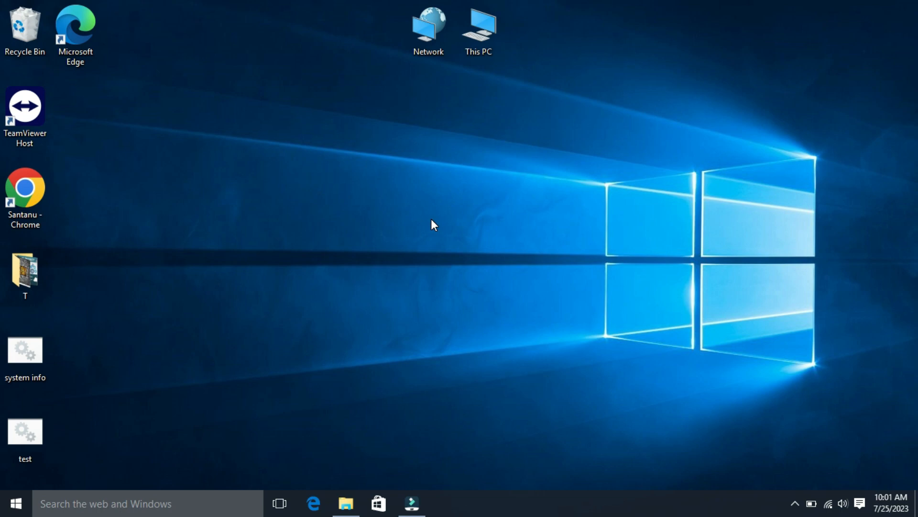
Open the Wi-Fi advanced options in the Network & Internet settings
left_click(17, 506)
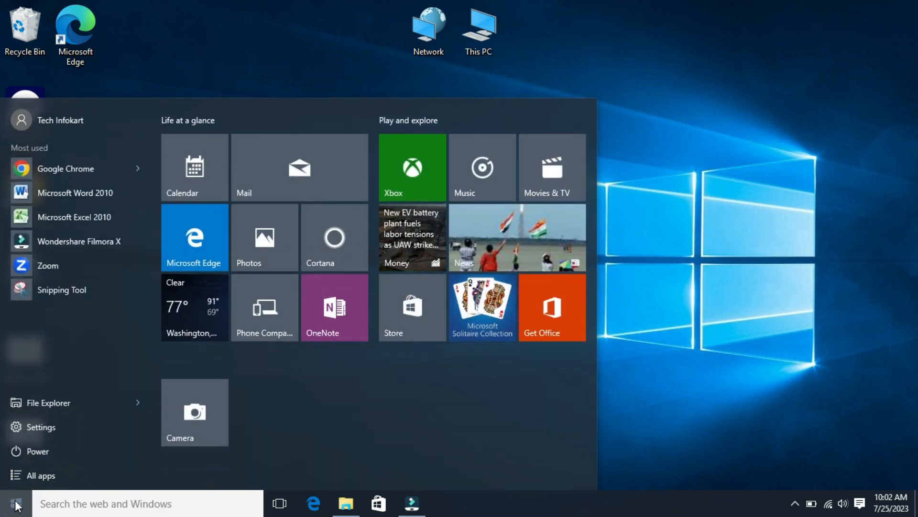
left_click(45, 428)
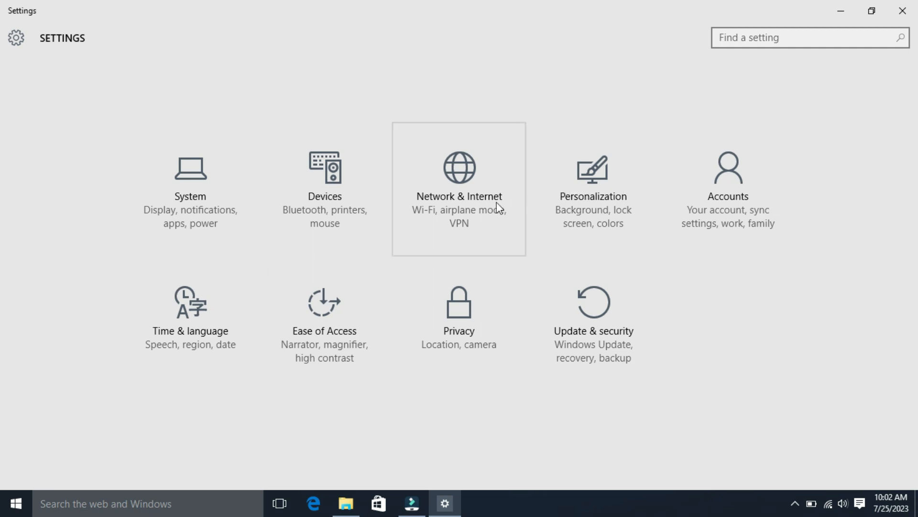
left_click(460, 192)
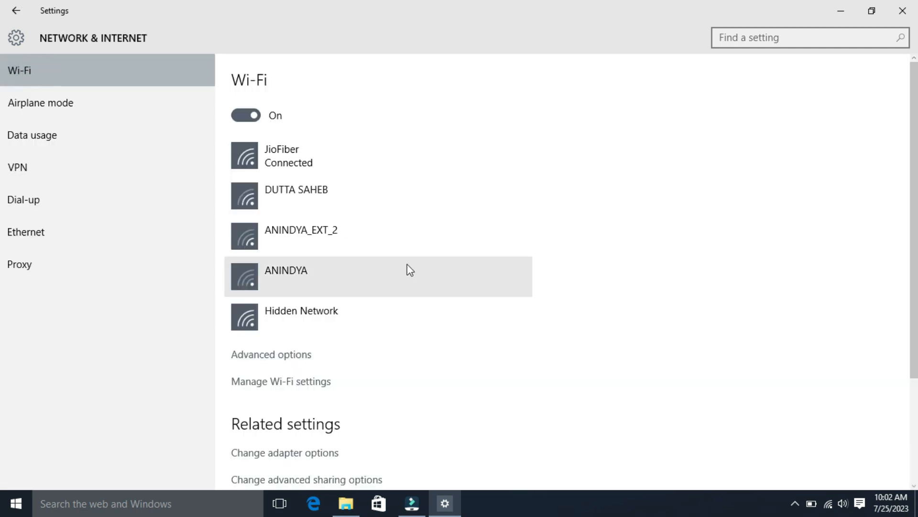
scroll(406, 268, "down", 2)
left_click(276, 290)
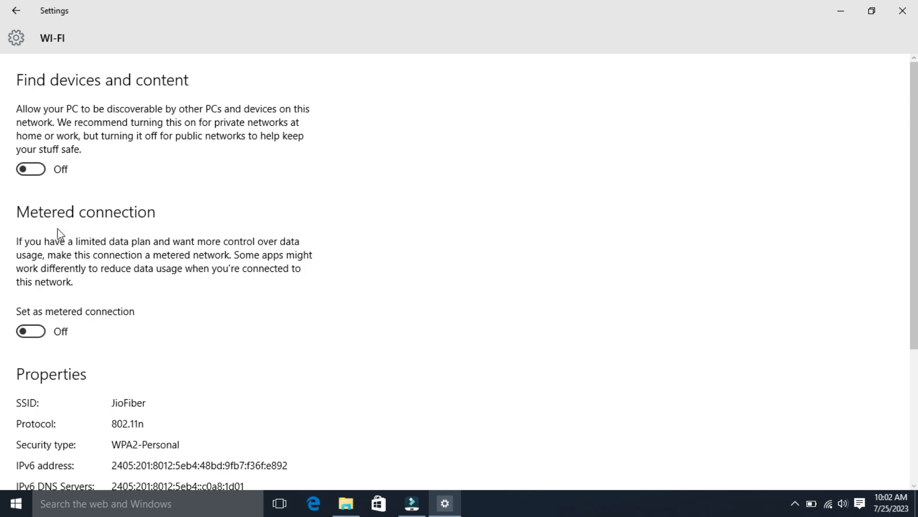
Turn the Wi-Fi network's "Find devices and content" option on and off again, and close Settings
left_click(29, 170)
left_click(30, 170)
left_click(903, 10)
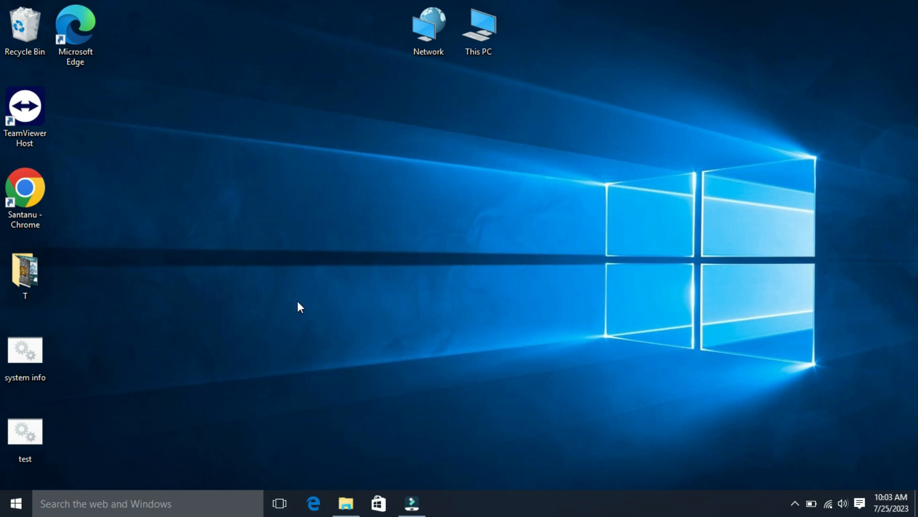
Open the Internet Protocol Version 4 (TCP/IPv4) properties of the Wi-Fi adapter through ncpa.cpl
key("super+r")
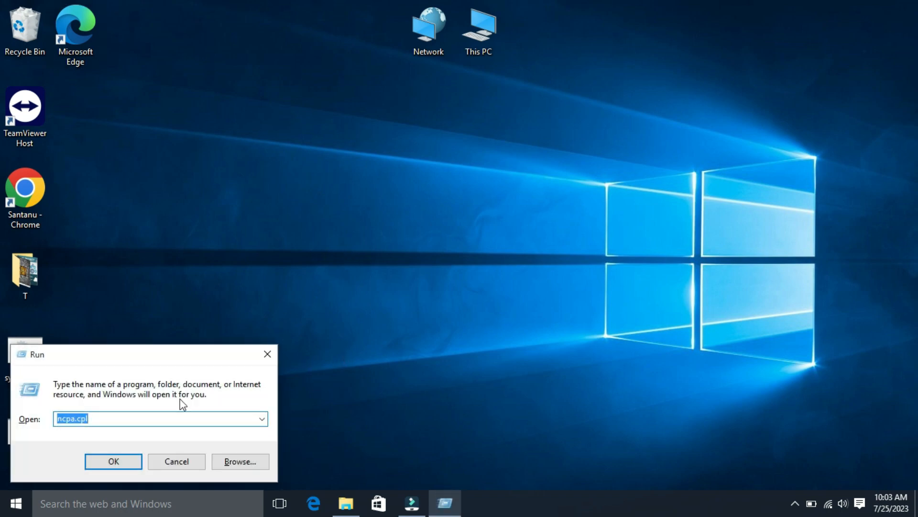
left_click(105, 461)
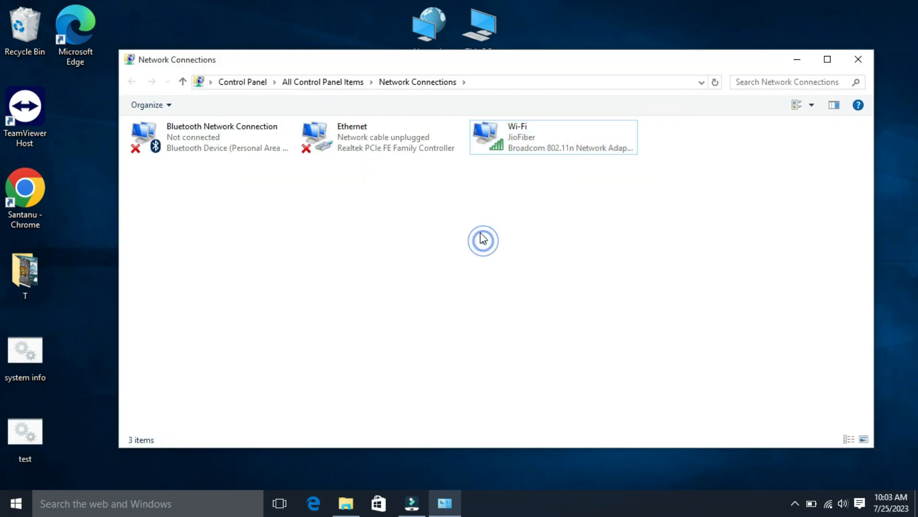
right_click(522, 141)
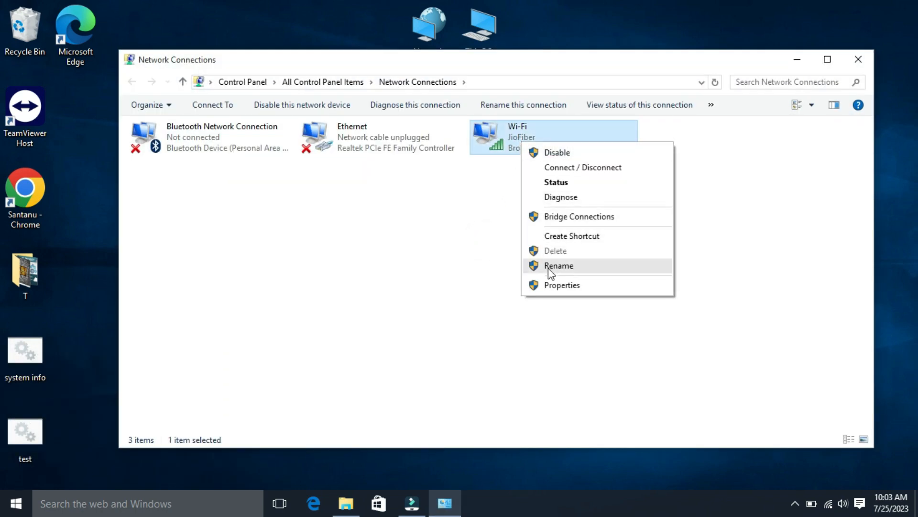
left_click(554, 285)
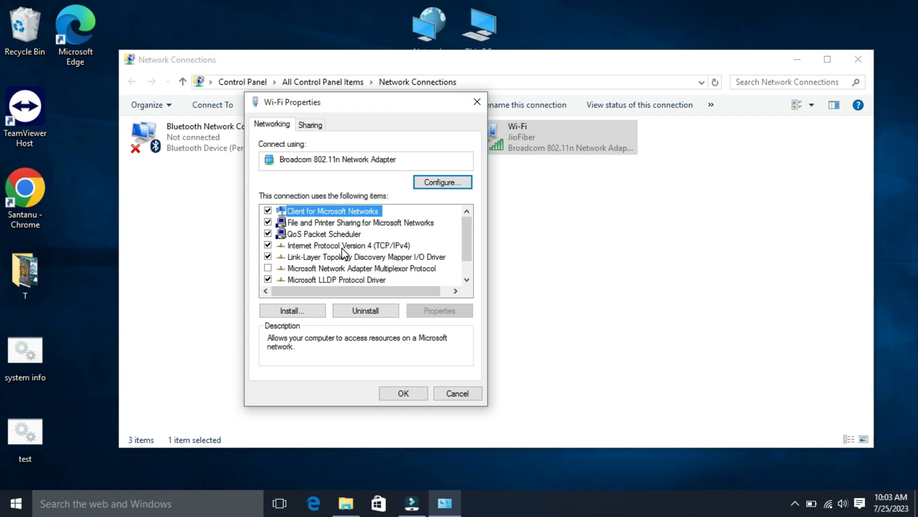
double_click(342, 246)
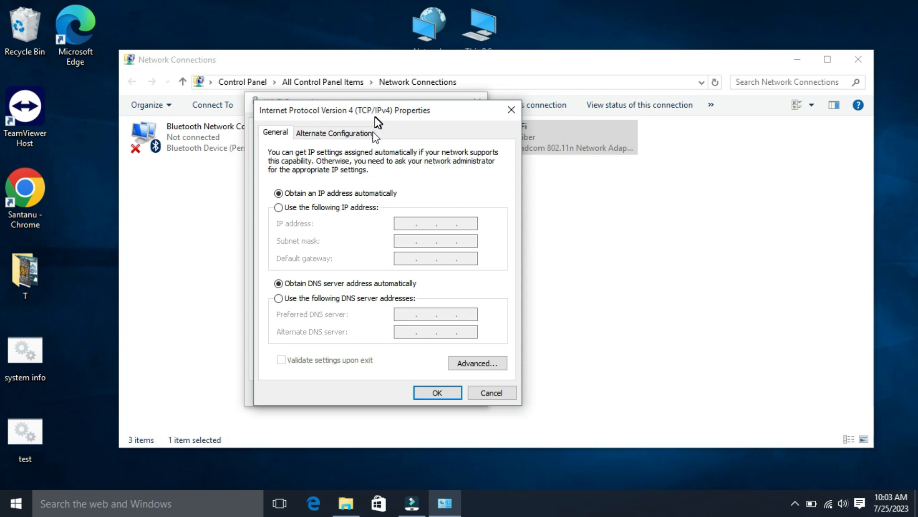
Set the preferred DNS server to 8.8.8.8 and the alternate to 8.8.4.4, apply them, and close the Wi-Fi properties and Network Connections
left_click(279, 301)
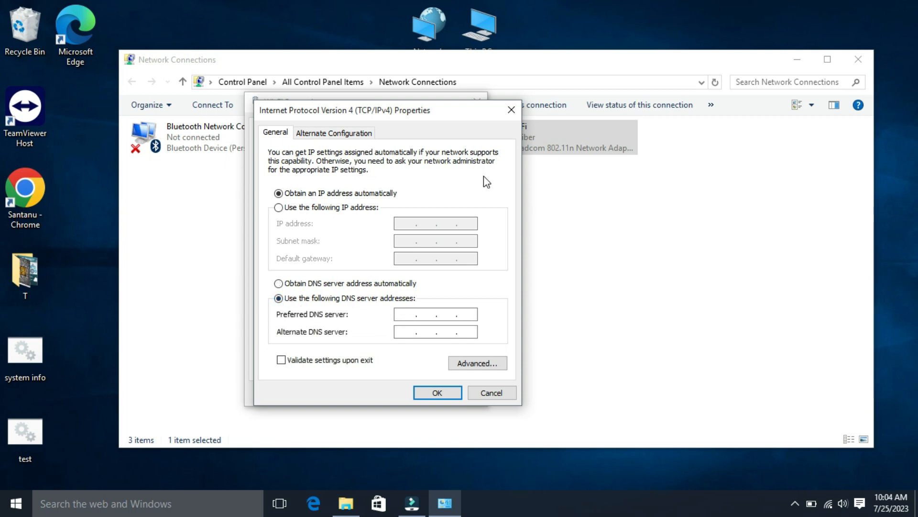
type("8")
type("8")
type("8.8")
left_click(406, 332)
type("8.8.4.4")
left_click(448, 392)
left_click(478, 102)
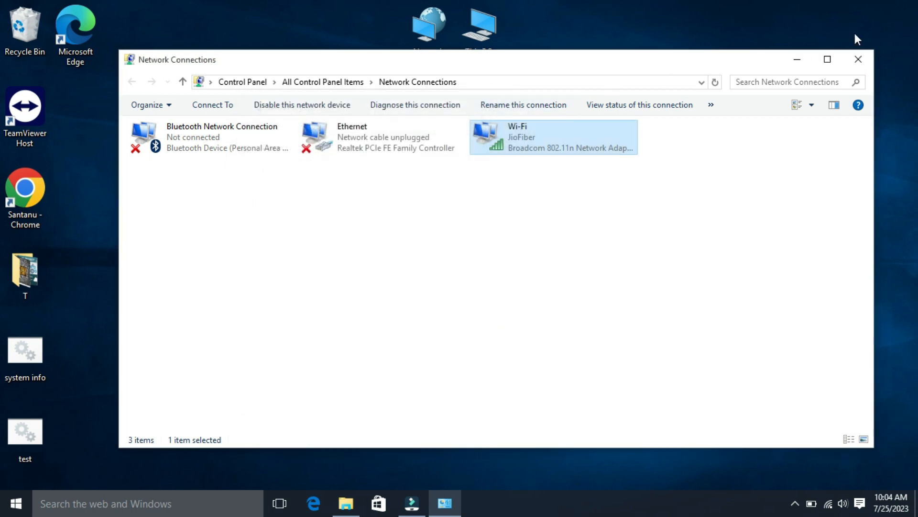
left_click(858, 60)
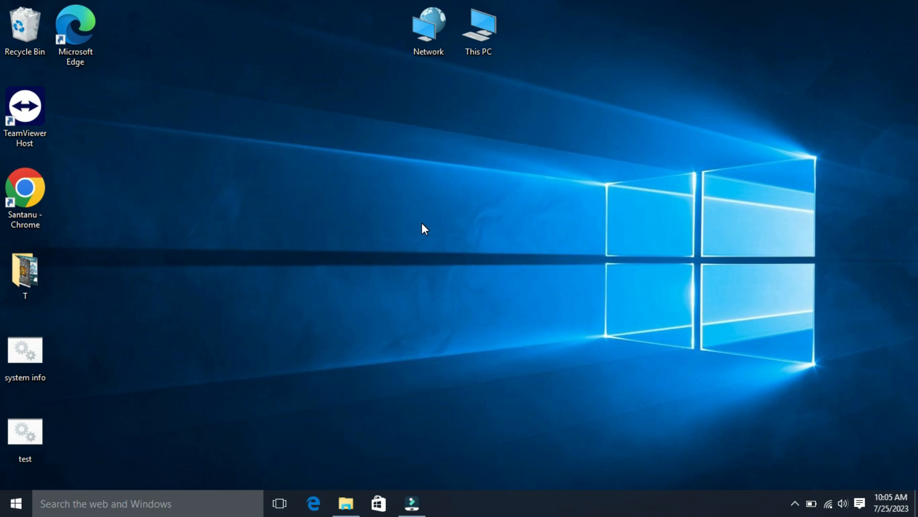